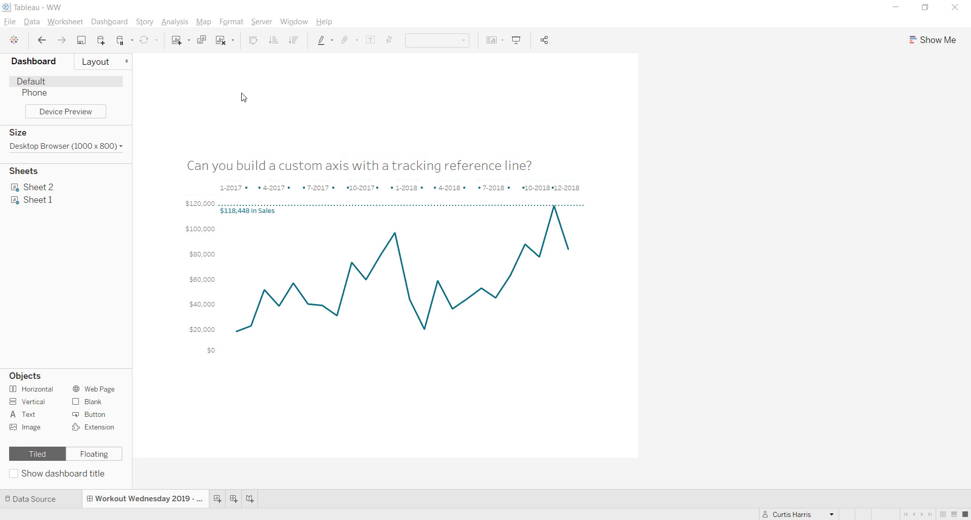
Step: Select the monthly sales line chart on the dashboard
{"action": "mouse_move", "coordinate": [266, 306]}
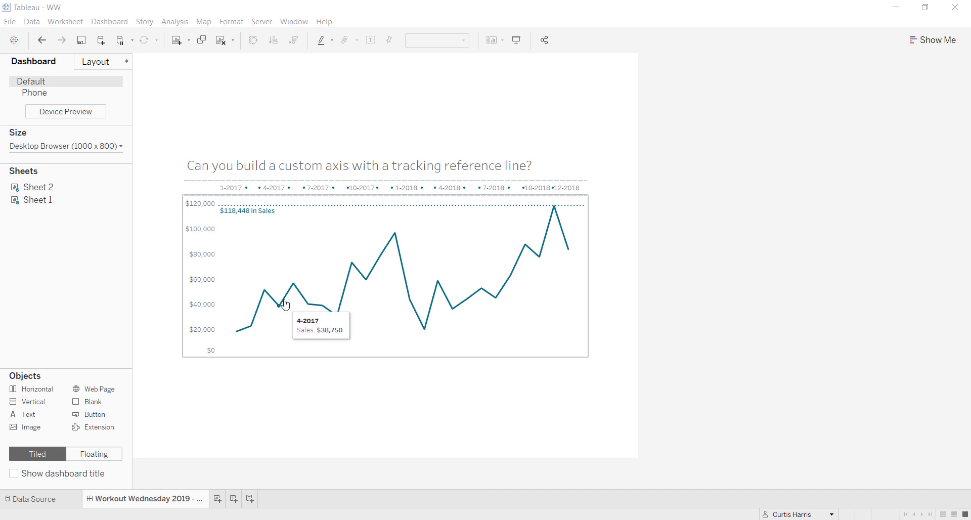
{"action": "mouse_move", "coordinate": [293, 290]}
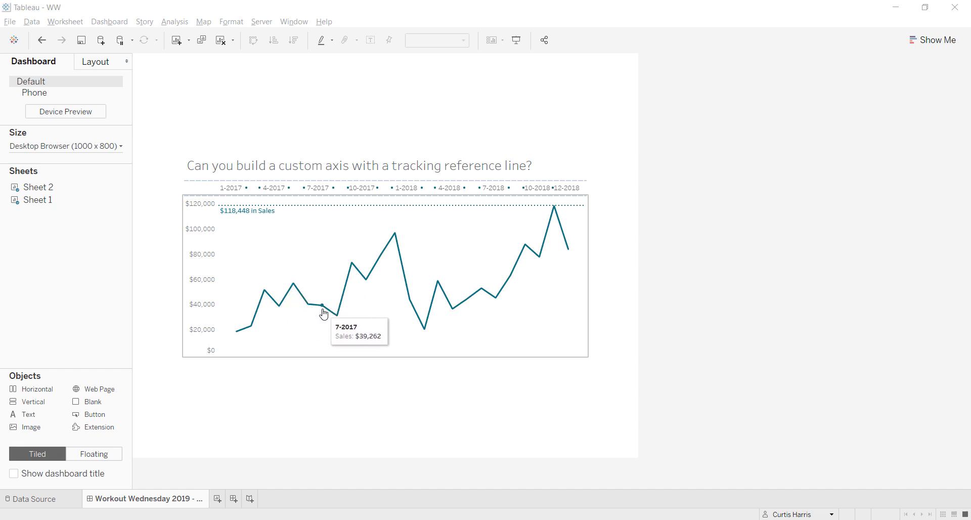
{"action": "mouse_move", "coordinate": [333, 322]}
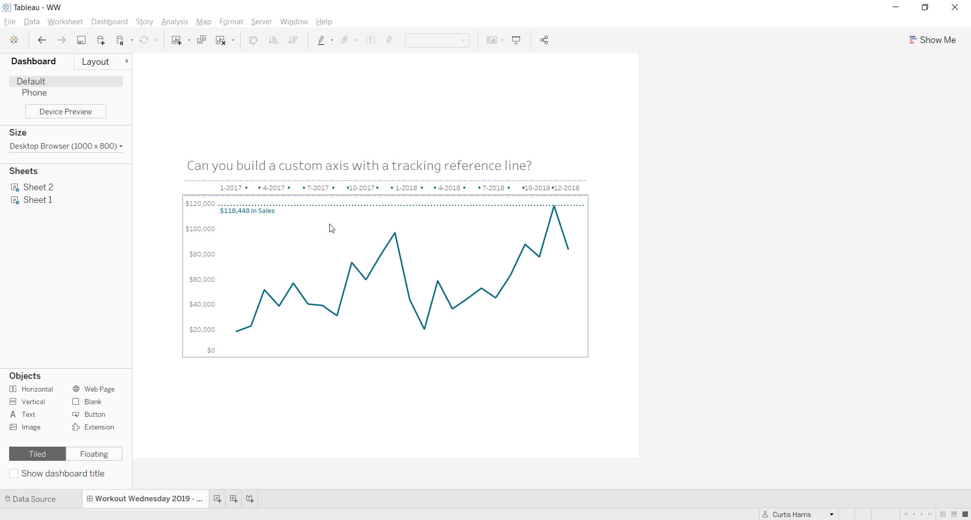
{"action": "left_click", "coordinate": [329, 225]}
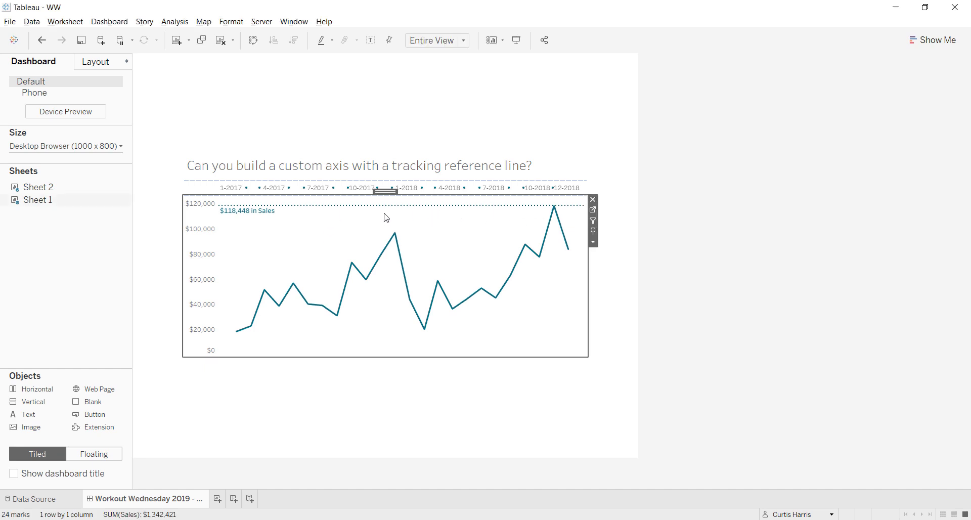
Step: Lasso eight mid-line marks, Keep Only them, undo it, and jump to the chart's worksheet
{"action": "mouse_move", "coordinate": [556, 212]}
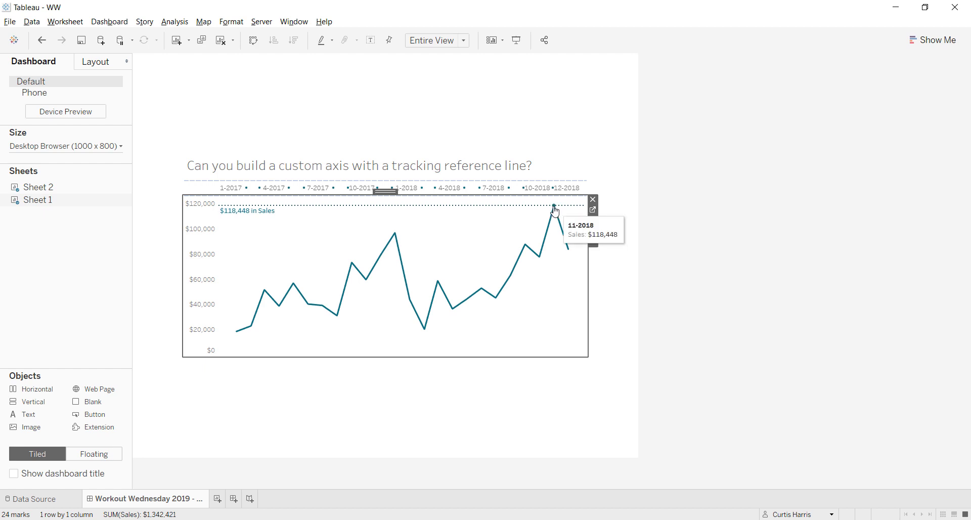
{"action": "left_click_drag", "start_coordinate": [317, 228], "coordinate": [451, 324]}
{"action": "right_click", "coordinate": [440, 284]}
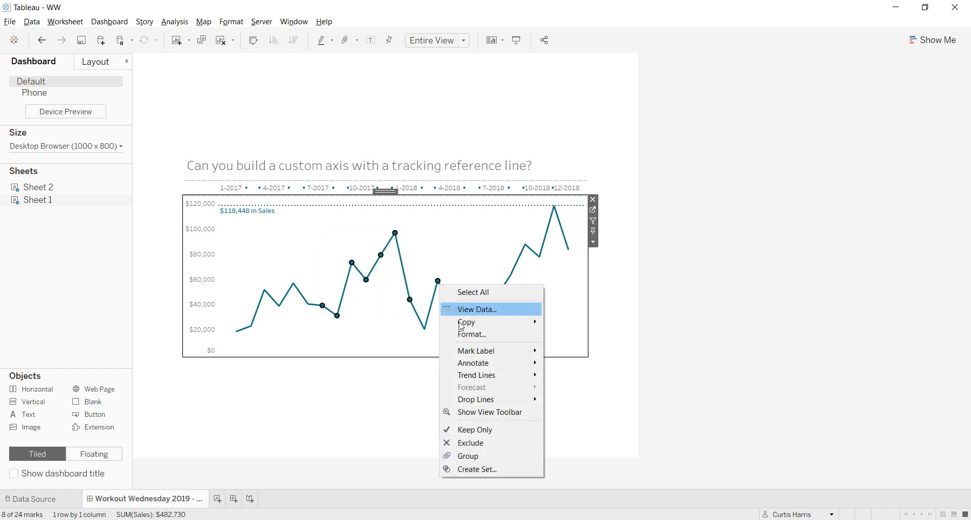
{"action": "left_click", "coordinate": [477, 434]}
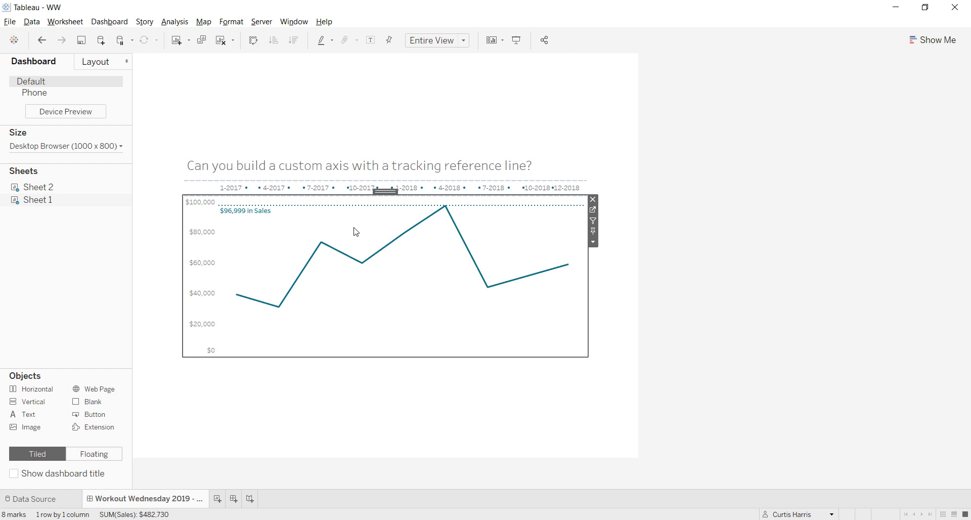
{"action": "key", "text": "ctrl+z"}
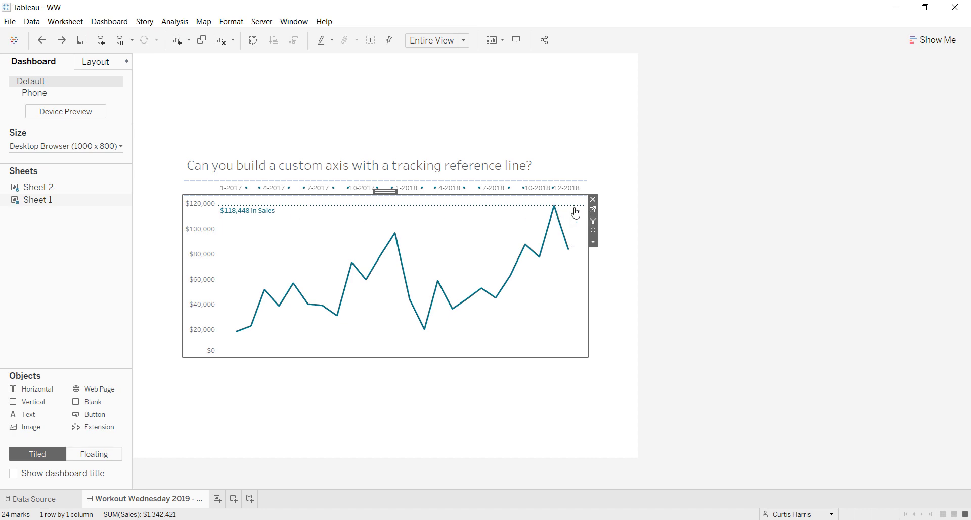
{"action": "left_click", "coordinate": [595, 211]}
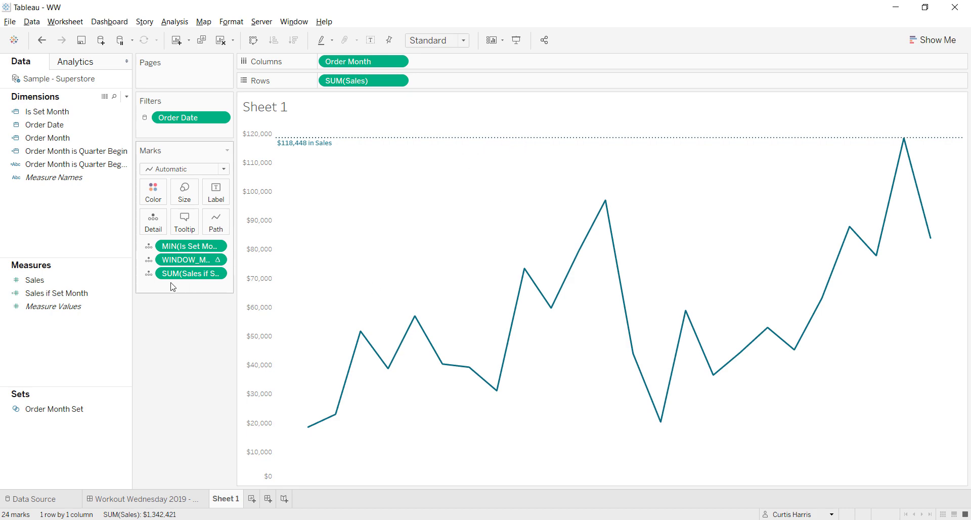
Step: Inspect the existing WINDOW_MAX pill's inline calculation and close it unchanged
{"action": "double_click", "coordinate": [191, 260]}
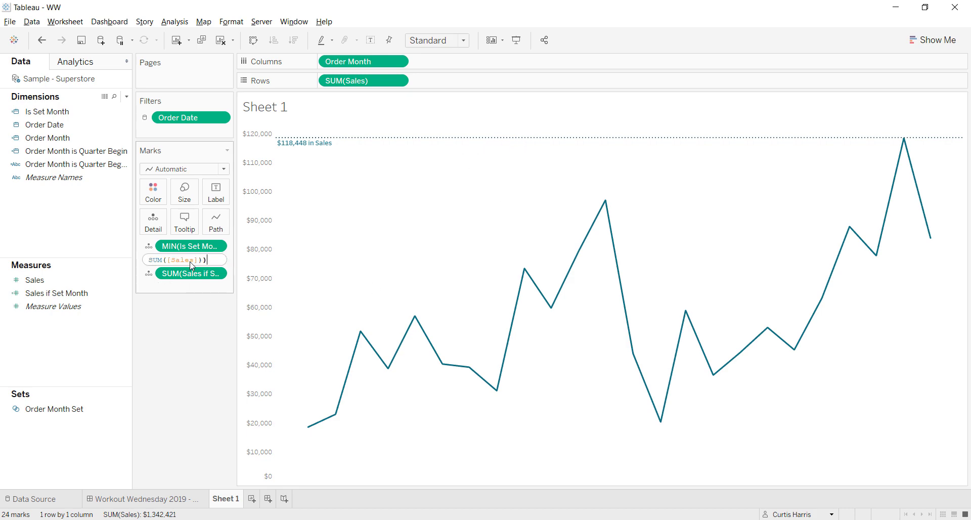
{"action": "left_click_drag", "start_coordinate": [197, 260], "coordinate": [129, 262]}
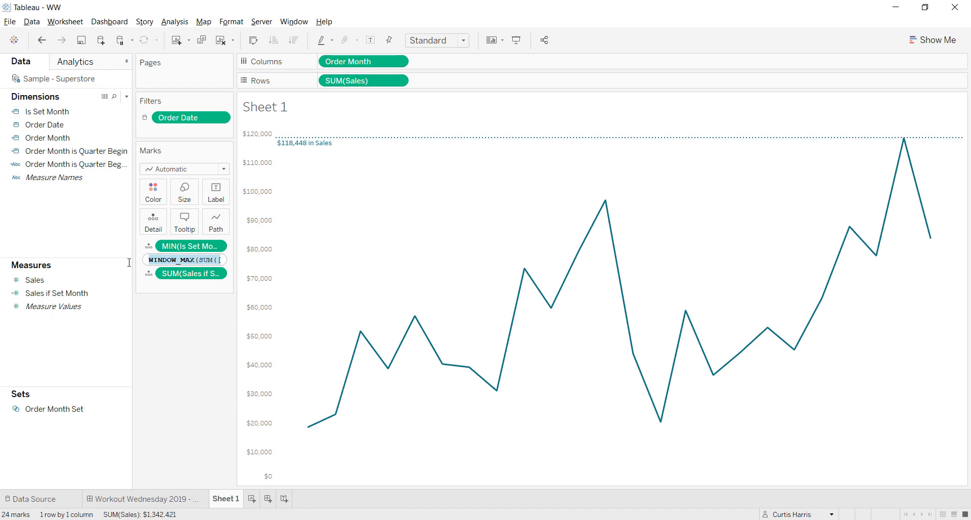
{"action": "left_click", "coordinate": [59, 230]}
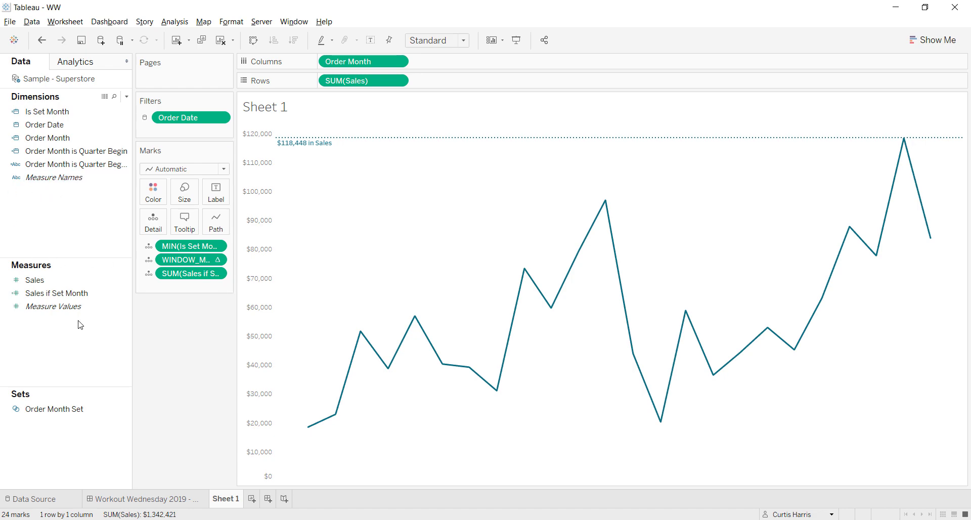
Step: Enter an ad-hoc WINDOW_MAX(SUM([Sales])) calculation in empty Marks card space
{"action": "double_click", "coordinate": [169, 290]}
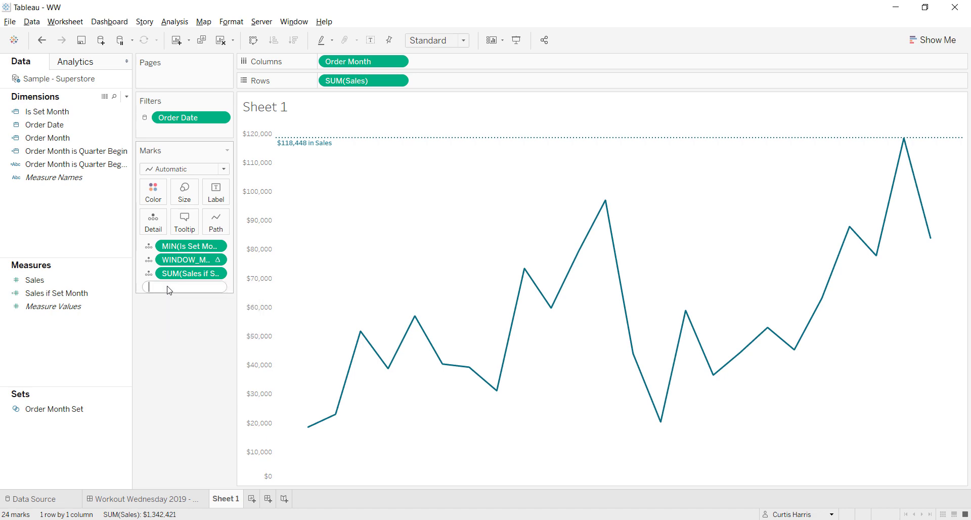
{"action": "type", "text": "WINDOW_"}
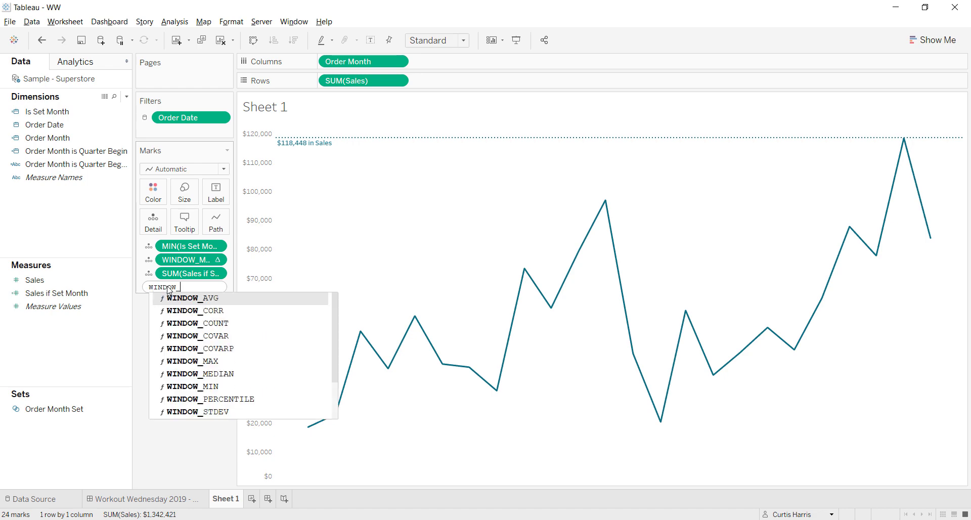
{"action": "type", "text": "MA"}
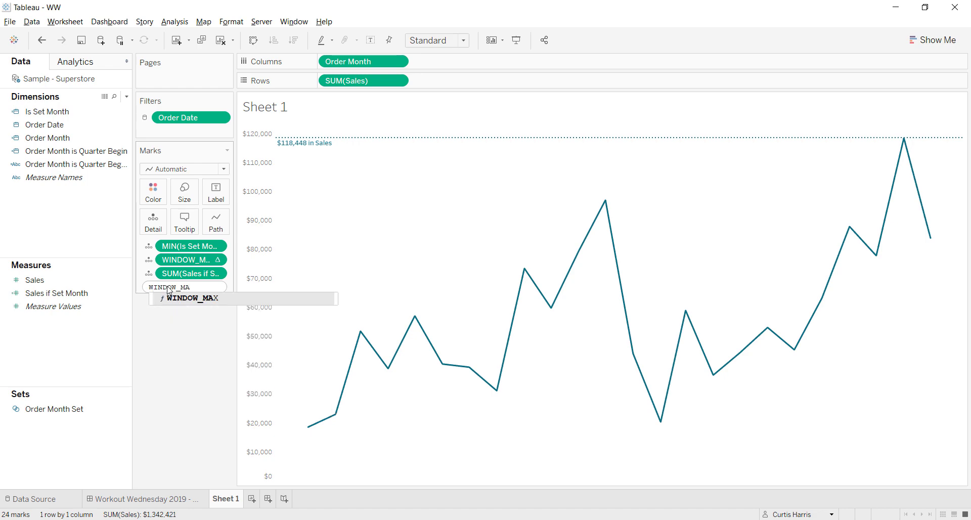
{"action": "type", "text": "X(SUM("}
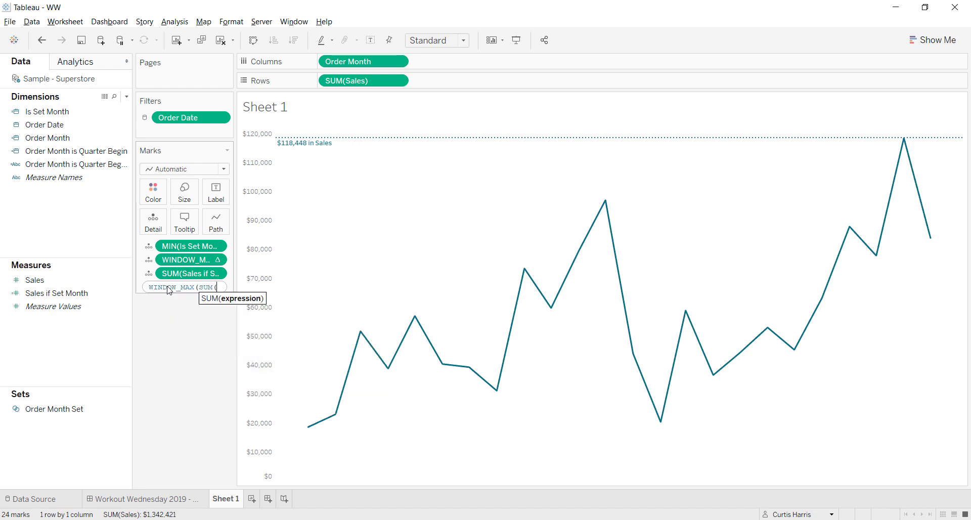
{"action": "type", "text": "[Sales]))"}
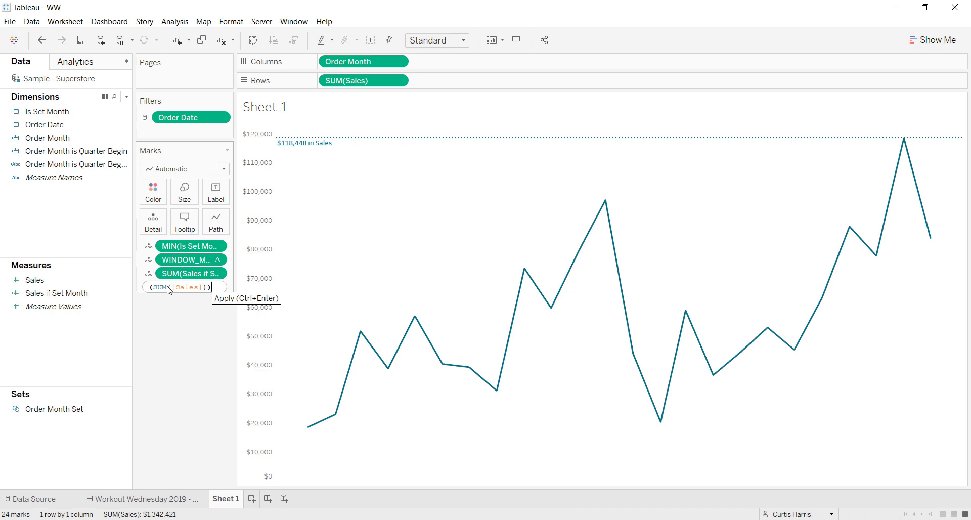
{"action": "key", "text": "Return"}
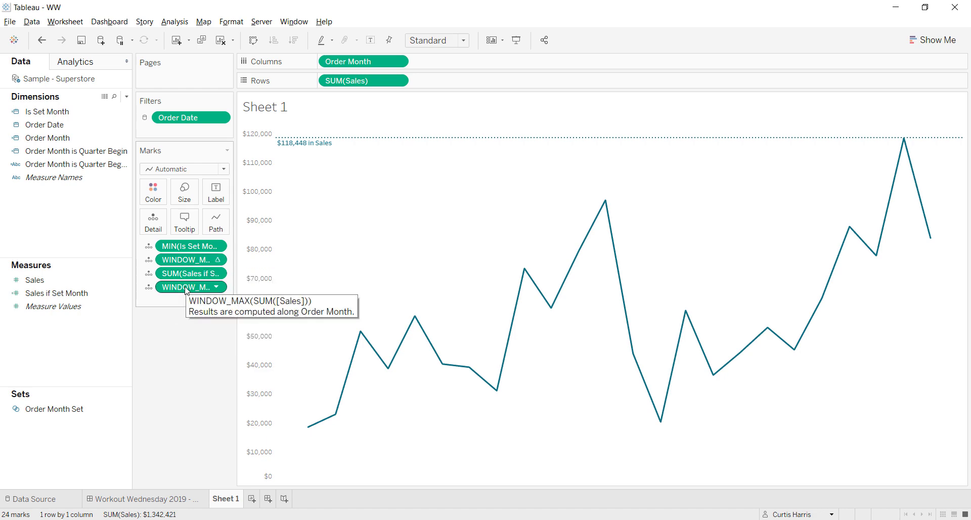
Step: Drag the new WINDOW_MAX pill off Marks and cancel a new Sales reference line
{"action": "left_click_drag", "start_coordinate": [187, 261], "coordinate": [233, 242]}
{"action": "right_click", "coordinate": [256, 231]}
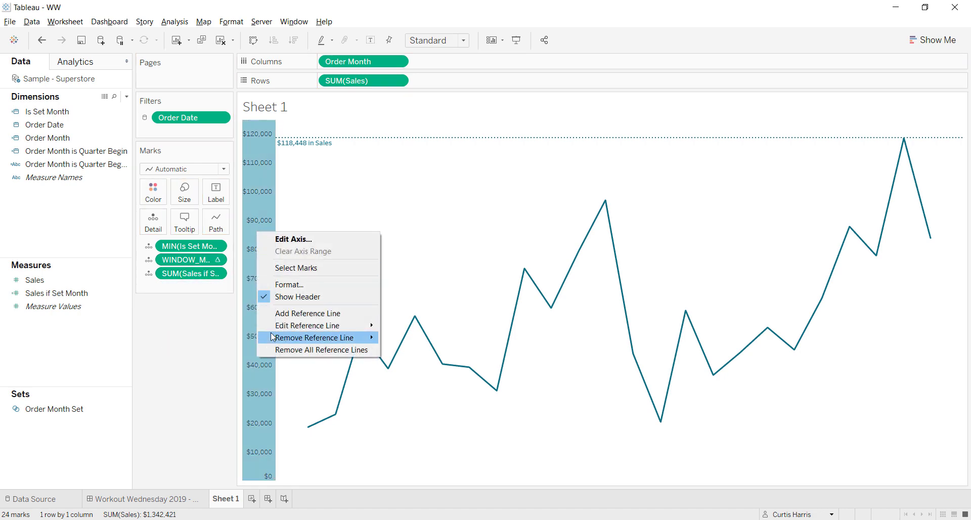
{"action": "left_click", "coordinate": [277, 314]}
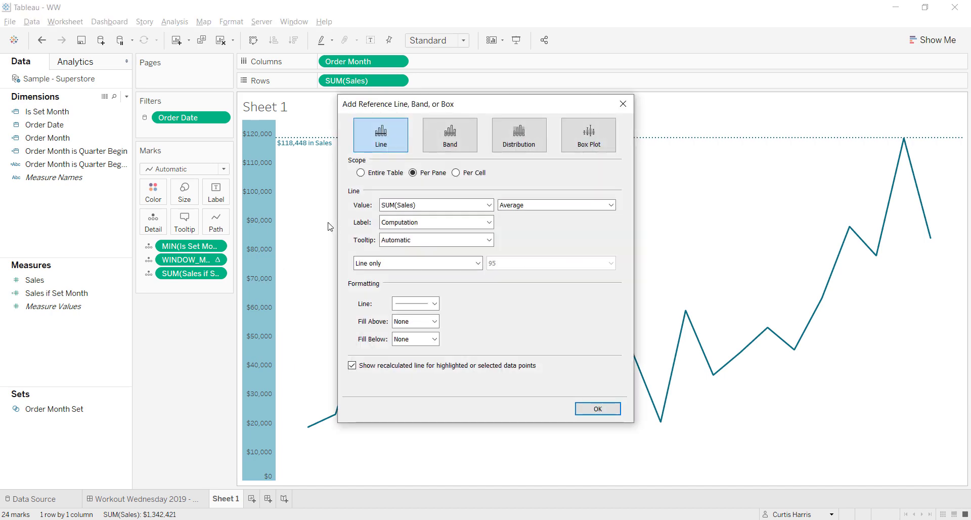
{"action": "left_click", "coordinate": [623, 104]}
Step: Review the Value in Sales reference line settings unchanged and return to the dashboard
{"action": "right_click", "coordinate": [268, 246]}
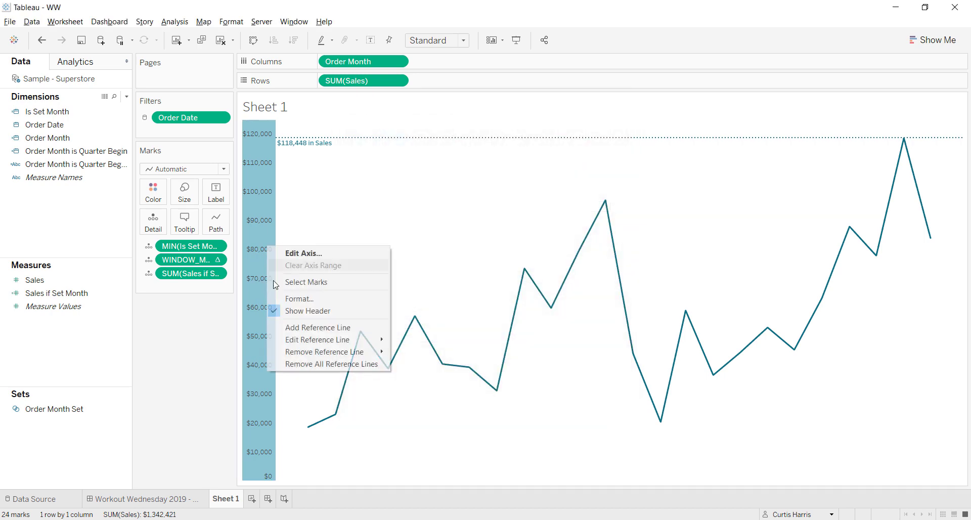
{"action": "mouse_move", "coordinate": [376, 340]}
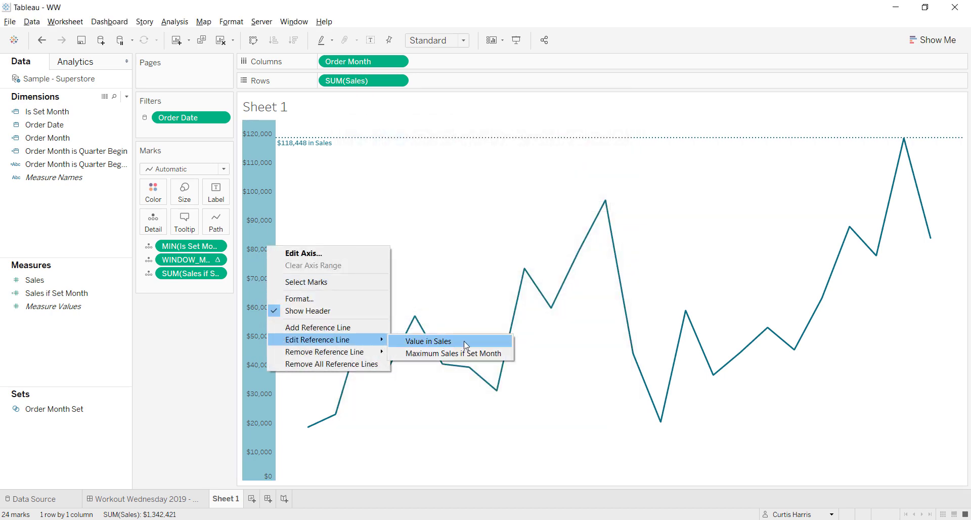
{"action": "left_click", "coordinate": [430, 341]}
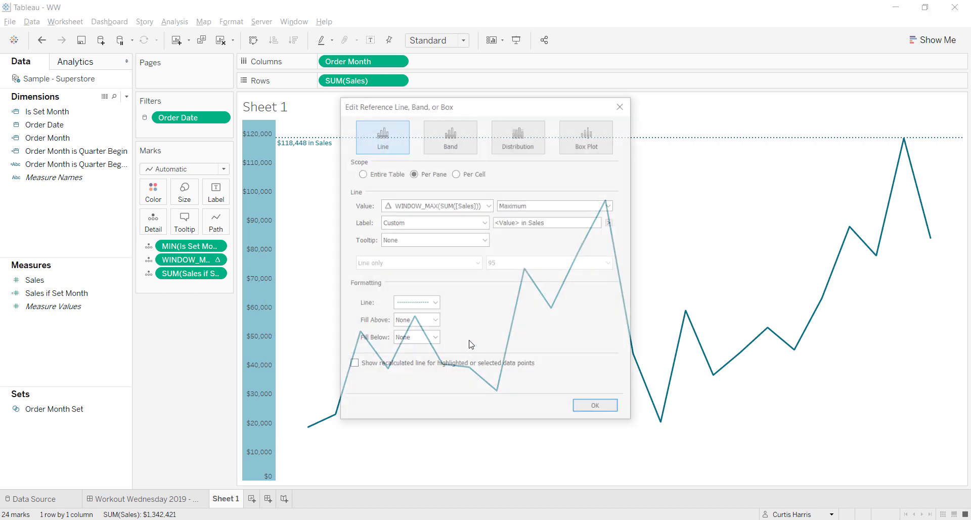
{"action": "left_click", "coordinate": [623, 103]}
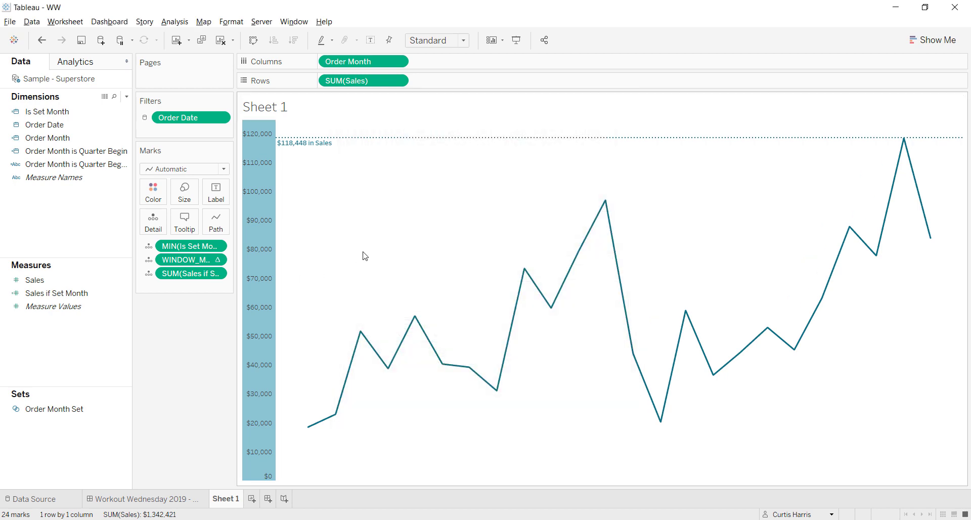
{"action": "left_click", "coordinate": [145, 499]}
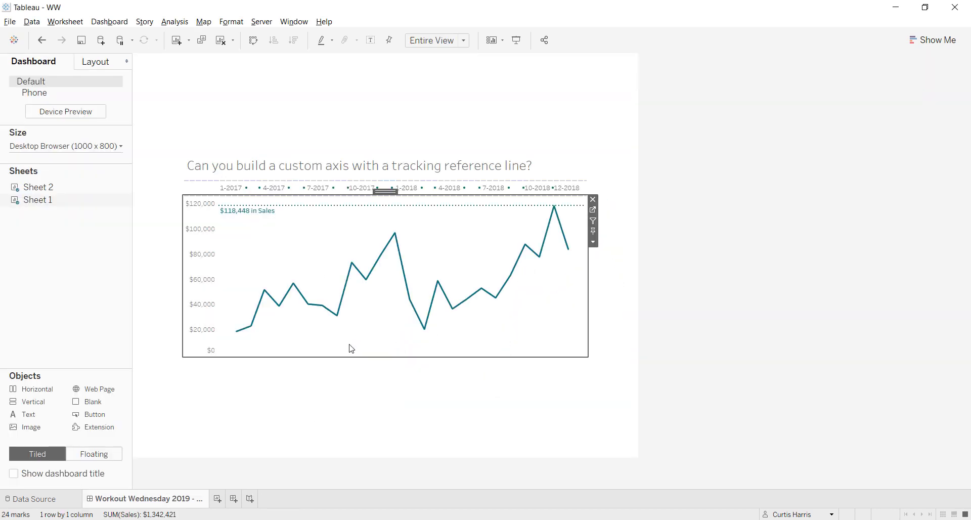
Step: Deselect the chart and select the quarter-label axis sheet on the dashboard
{"action": "left_click", "coordinate": [171, 118]}
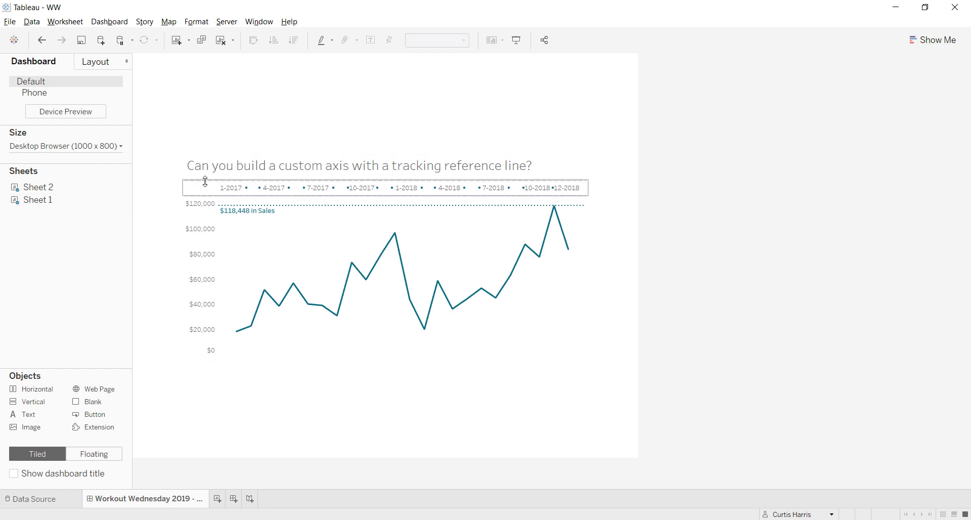
{"action": "mouse_move", "coordinate": [229, 189]}
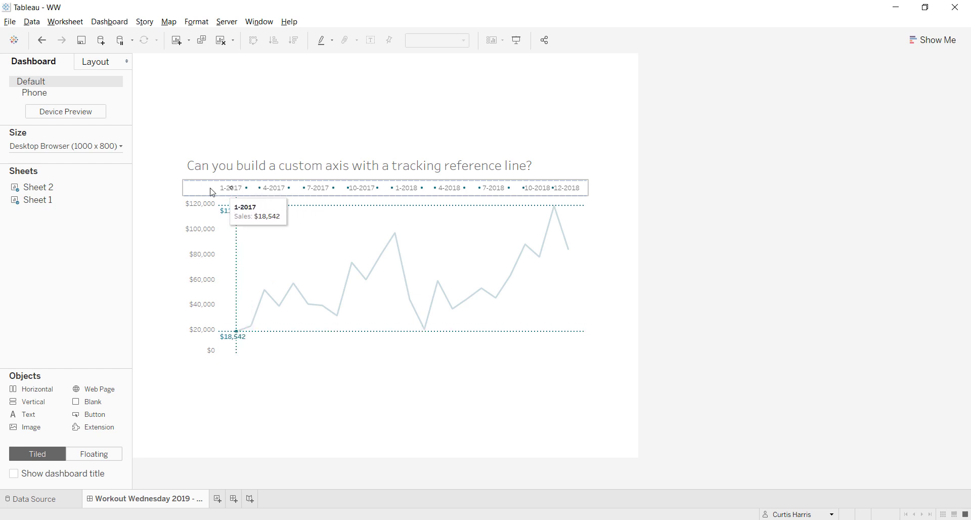
{"action": "left_click", "coordinate": [213, 192]}
Step: Inspect the Vertical container holding both sheets in Layout, then select the sales line chart
{"action": "mouse_move", "coordinate": [85, 206]}
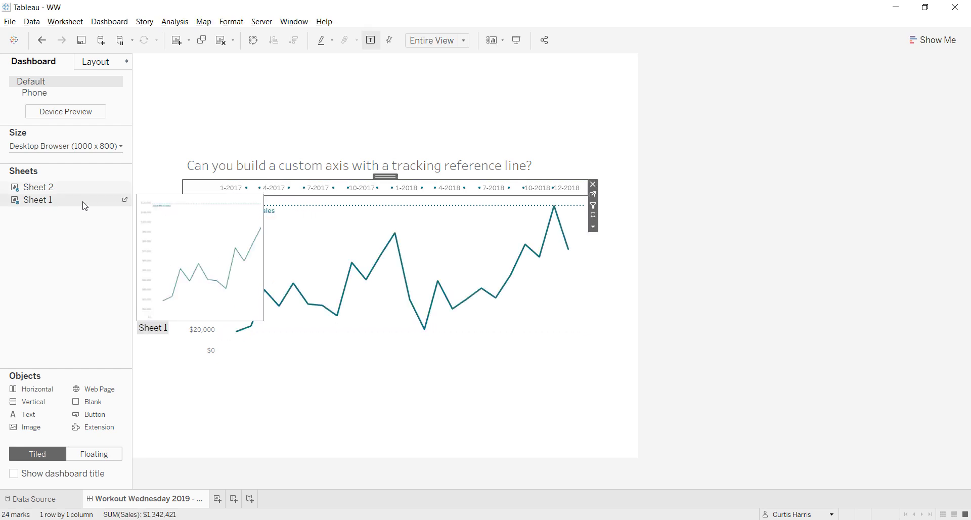
{"action": "left_click", "coordinate": [97, 62]}
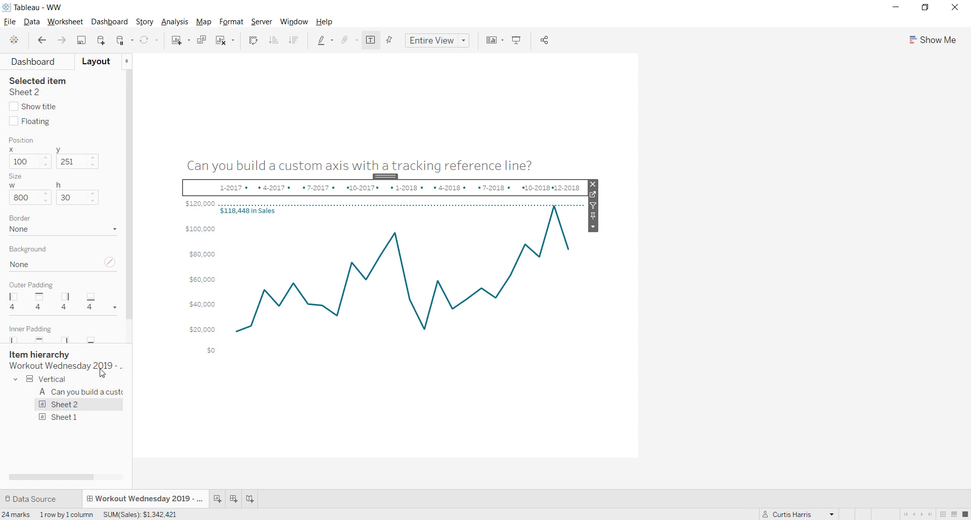
{"action": "left_click", "coordinate": [59, 379]}
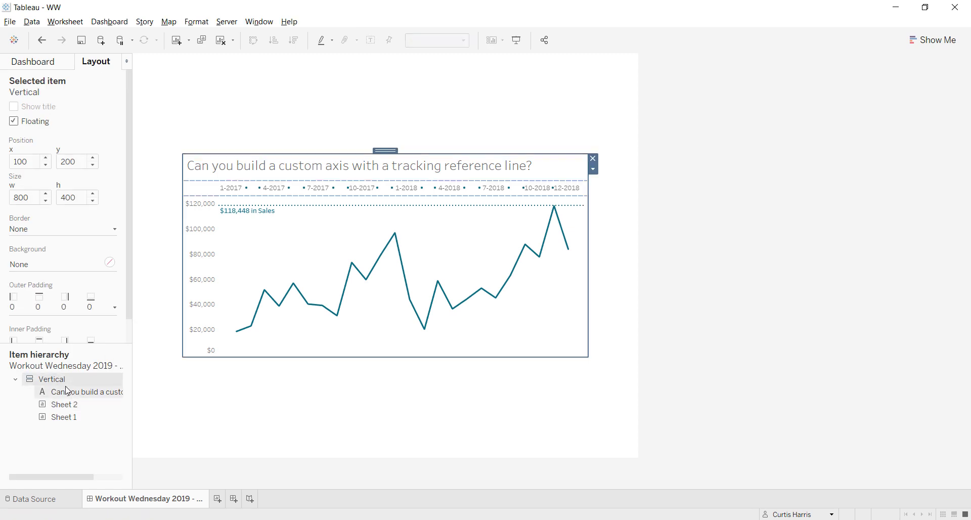
{"action": "left_click", "coordinate": [16, 379]}
{"action": "left_click", "coordinate": [17, 380]}
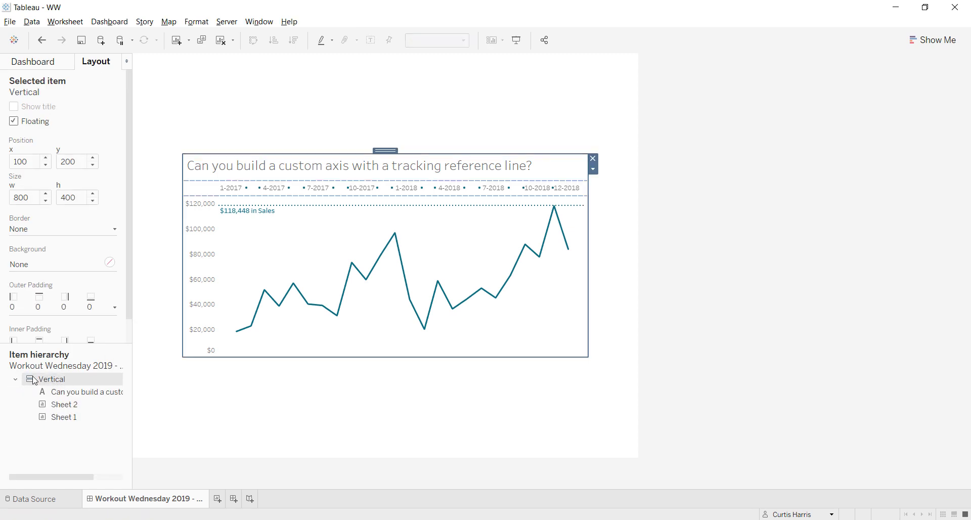
{"action": "left_click", "coordinate": [60, 64]}
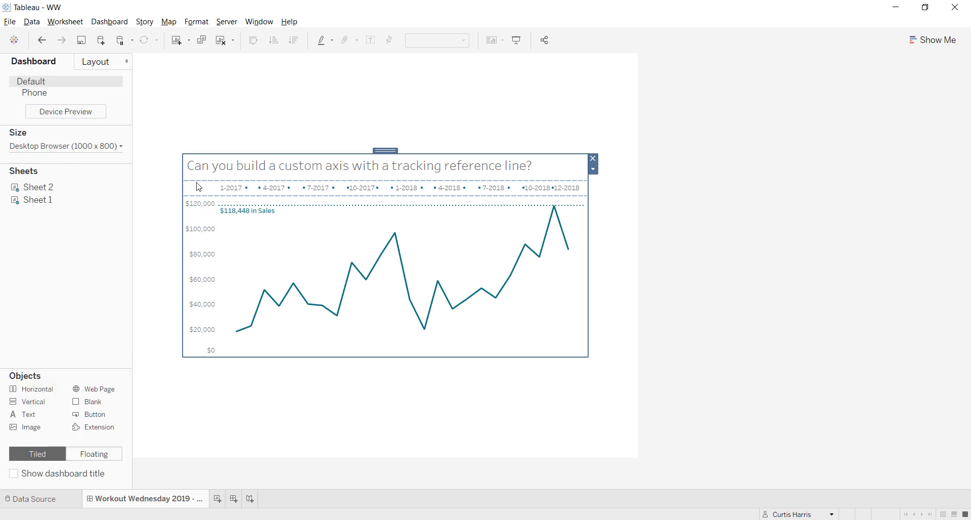
{"action": "mouse_move", "coordinate": [235, 191]}
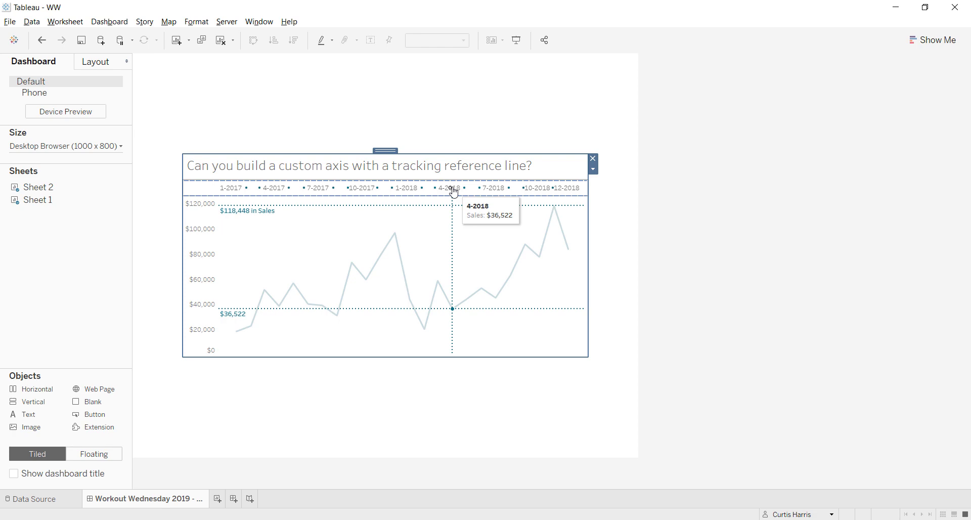
{"action": "left_click", "coordinate": [428, 240]}
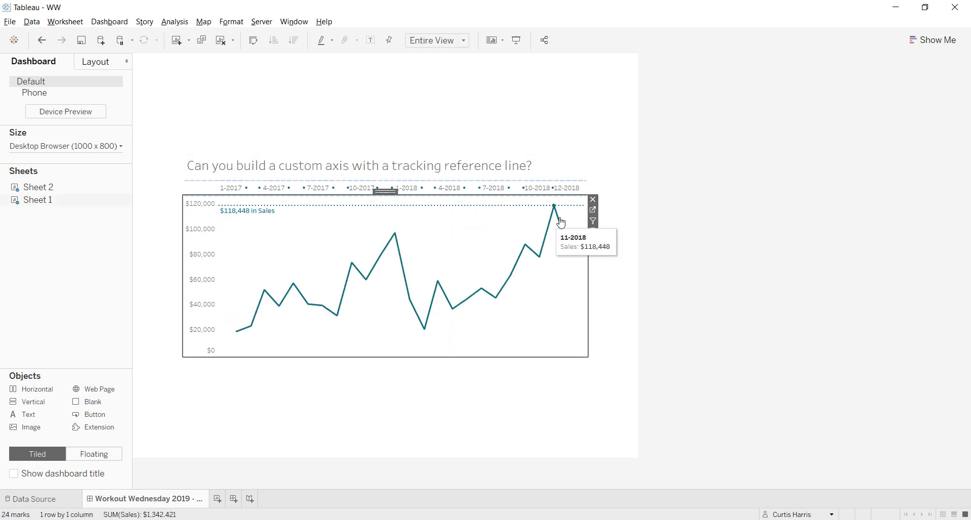
{"action": "left_click", "coordinate": [594, 211]}
{"action": "right_click", "coordinate": [338, 62]}
{"action": "left_click", "coordinate": [386, 118]}
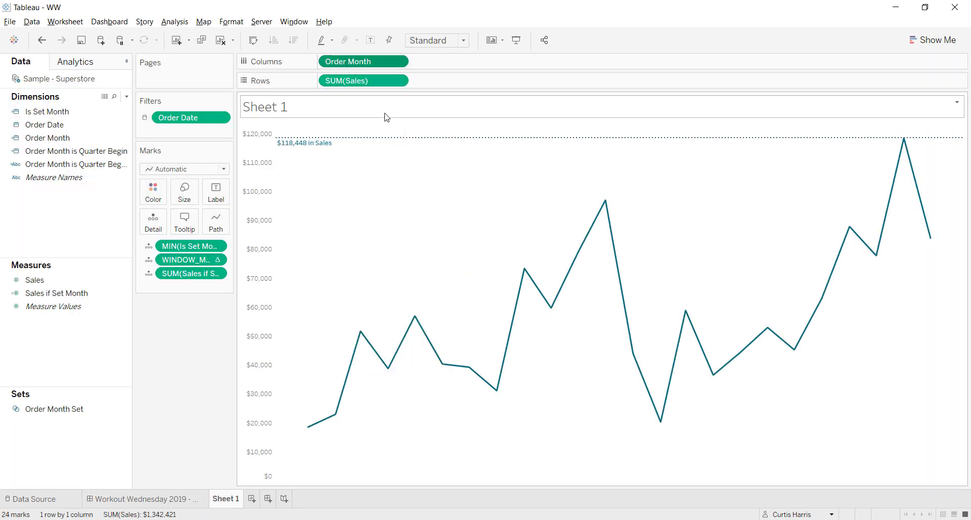
{"action": "left_click", "coordinate": [366, 457]}
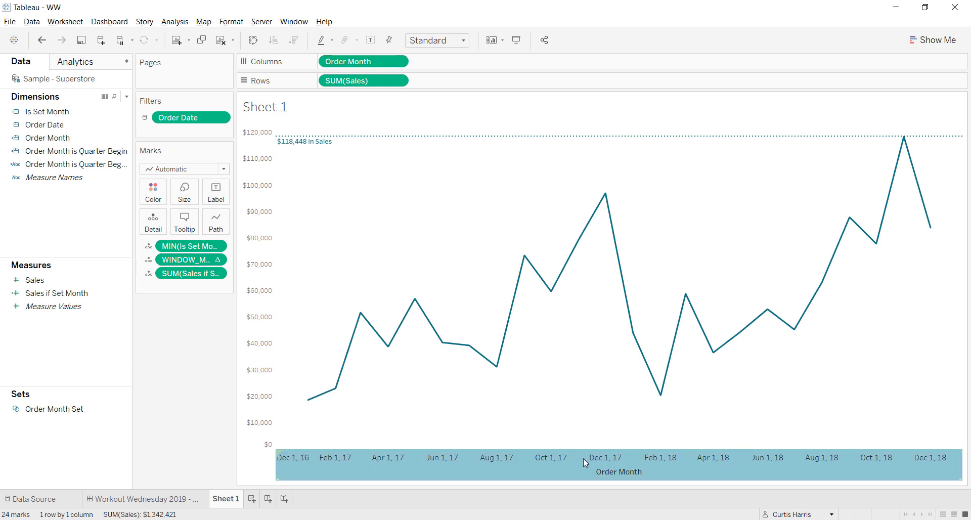
{"action": "left_click", "coordinate": [538, 459]}
{"action": "right_click", "coordinate": [538, 459]}
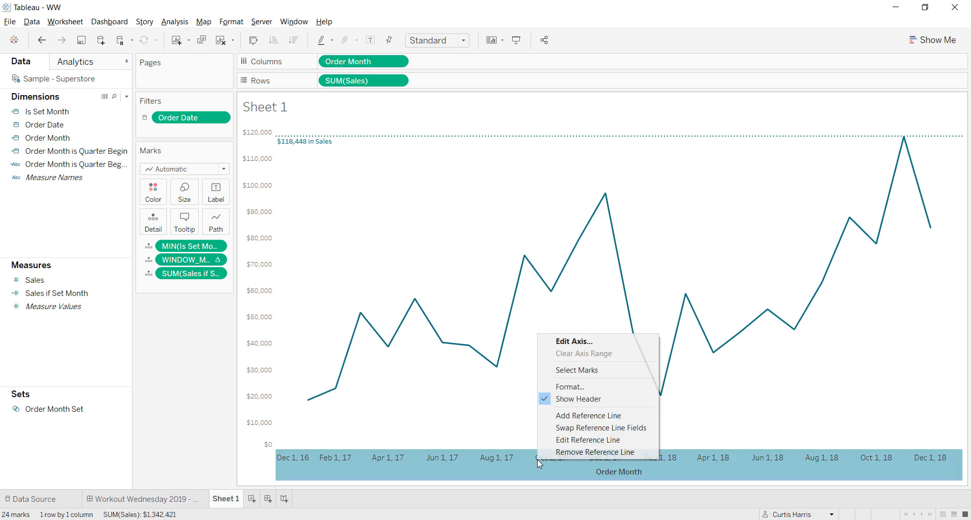
{"action": "left_click", "coordinate": [561, 402]}
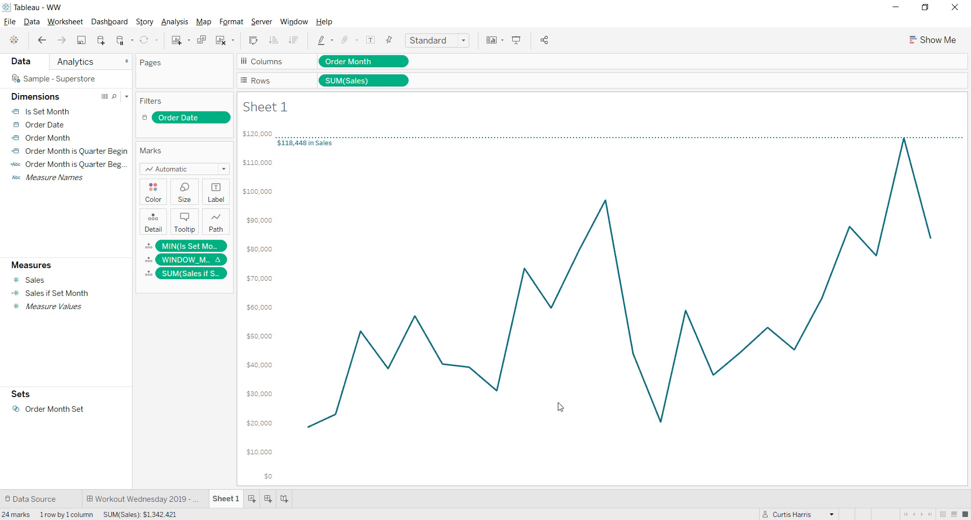
{"action": "left_click", "coordinate": [161, 501]}
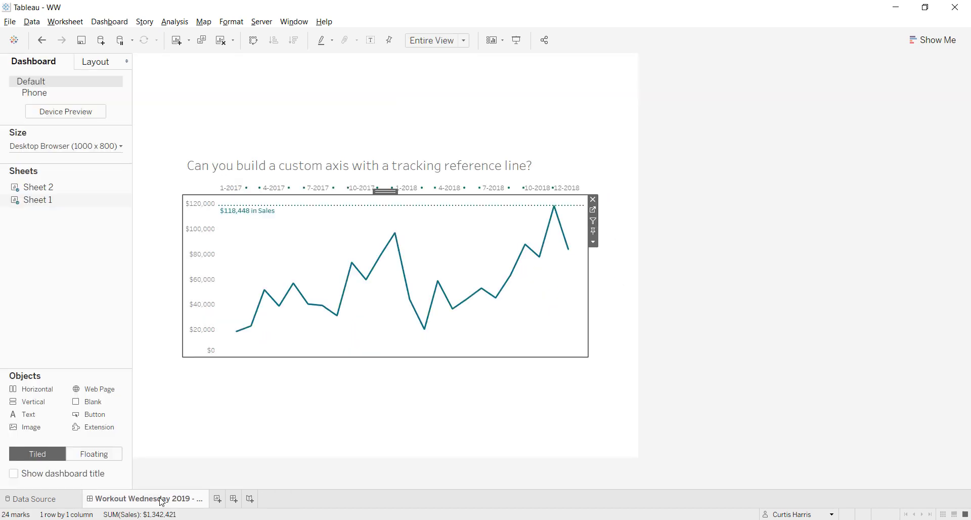
{"action": "left_click", "coordinate": [586, 132]}
{"action": "left_click", "coordinate": [564, 189]}
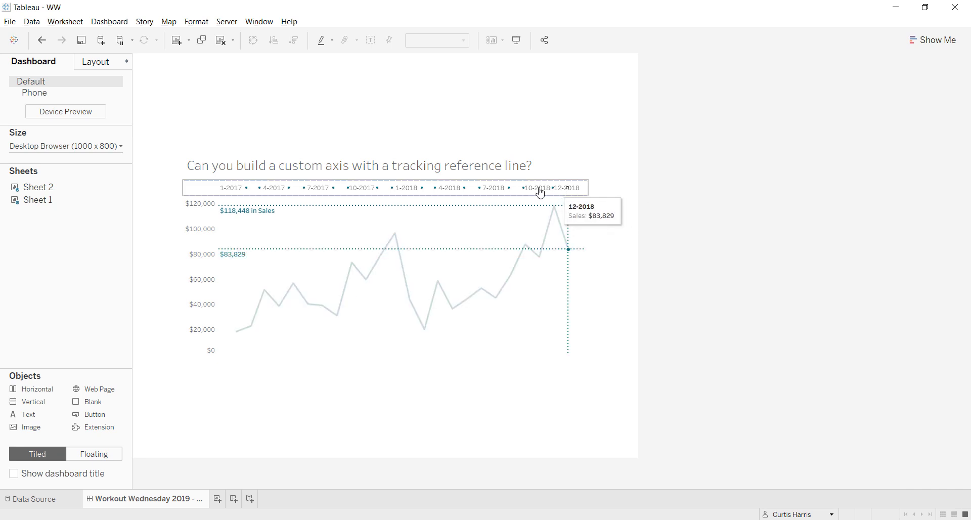
{"action": "mouse_move", "coordinate": [497, 193]}
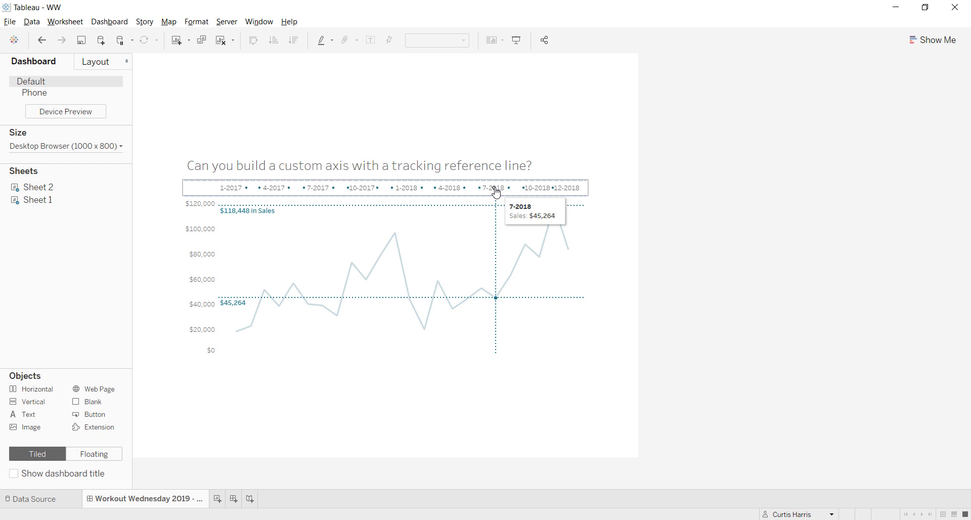
{"action": "left_click", "coordinate": [466, 191]}
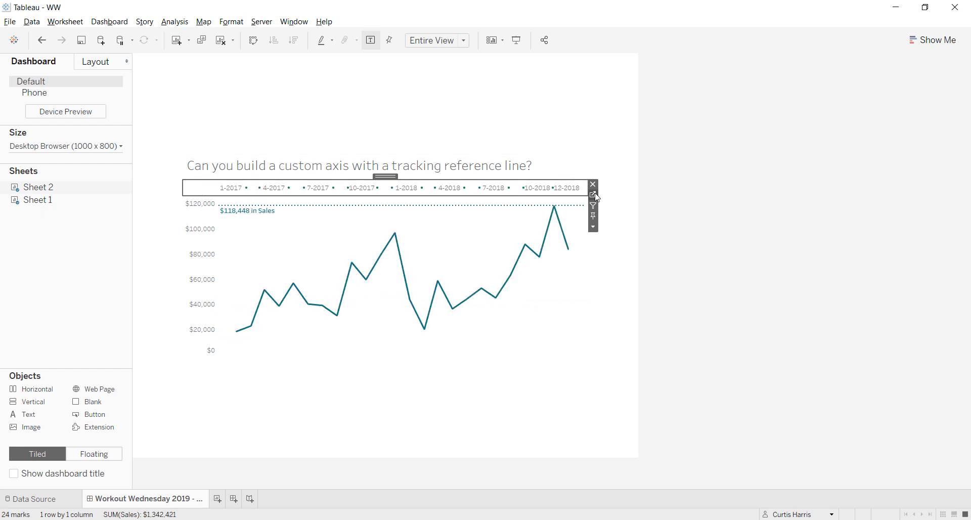
{"action": "left_click", "coordinate": [531, 293]}
{"action": "left_click", "coordinate": [594, 205]}
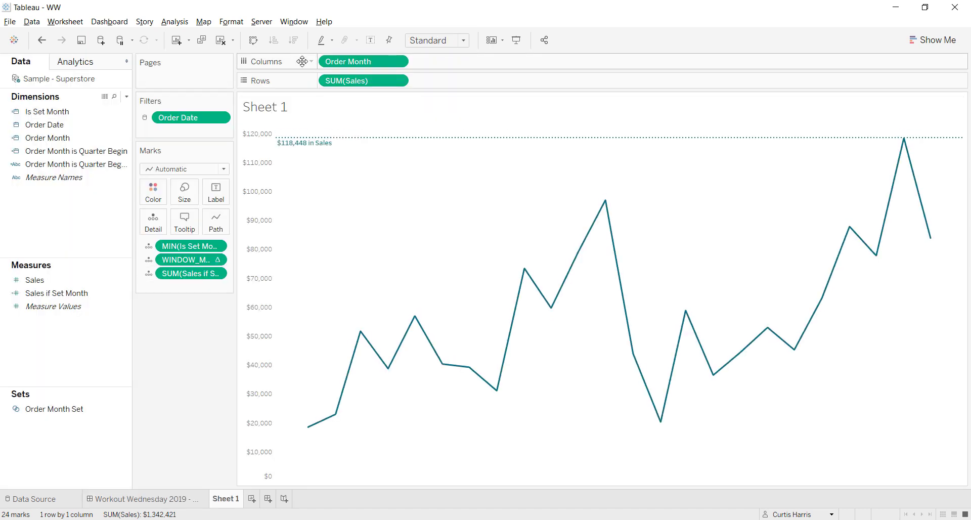
{"action": "right_click", "coordinate": [373, 61]}
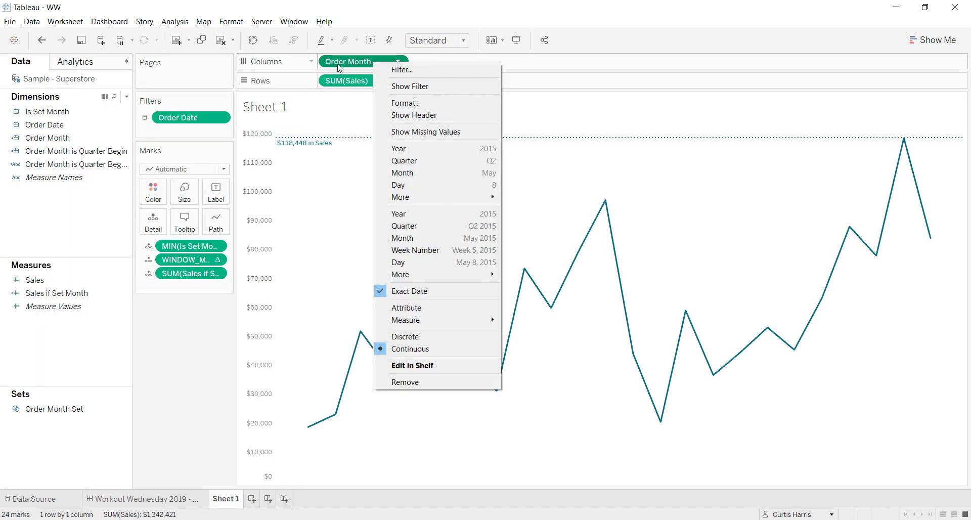
{"action": "left_click", "coordinate": [405, 120]}
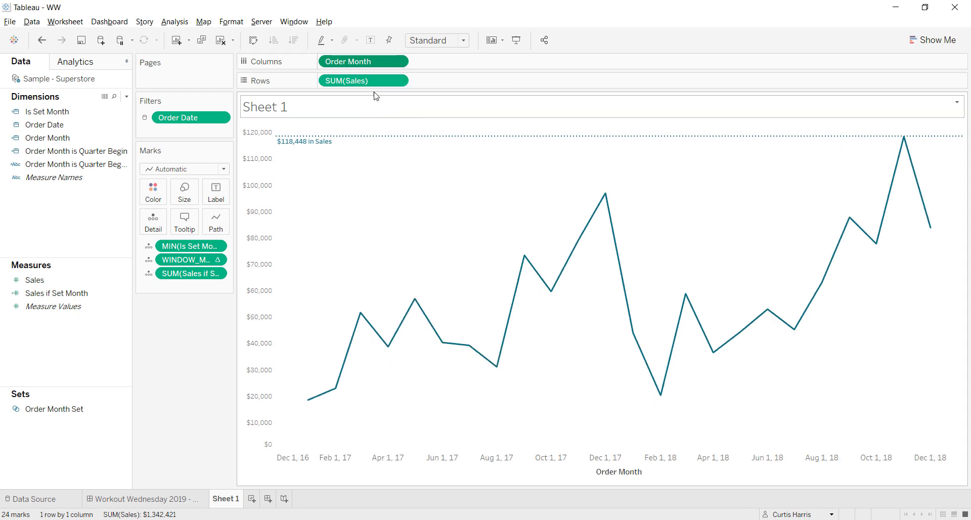
{"action": "right_click", "coordinate": [366, 59]}
{"action": "left_click", "coordinate": [419, 112]}
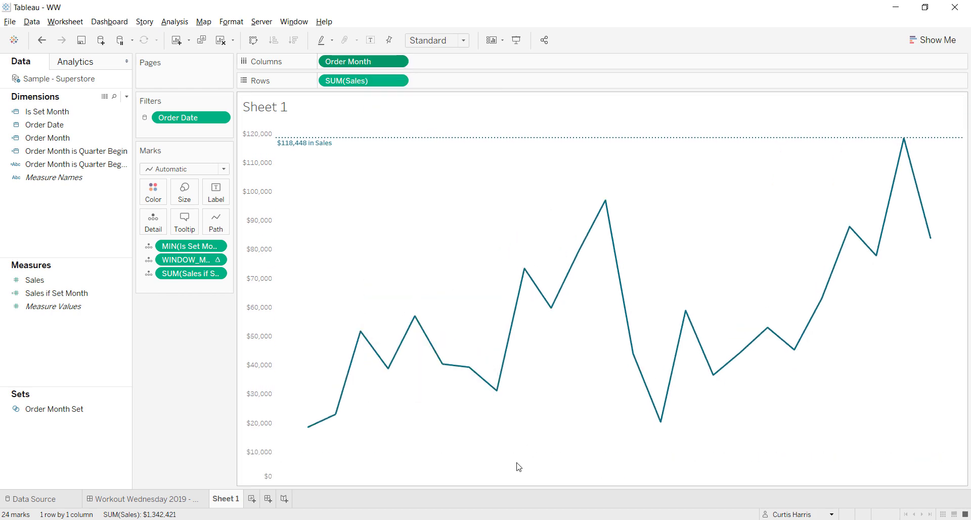
{"action": "right_click", "coordinate": [338, 64]}
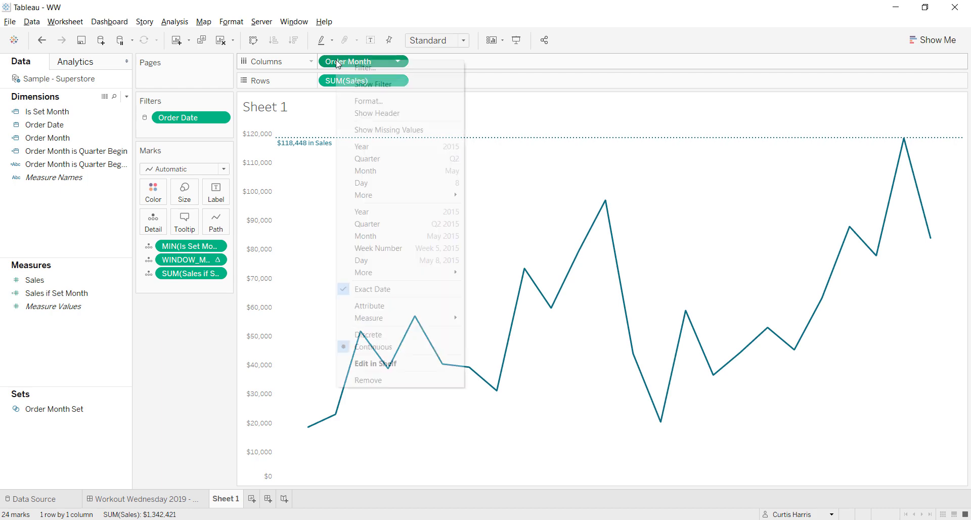
{"action": "left_click", "coordinate": [362, 118]}
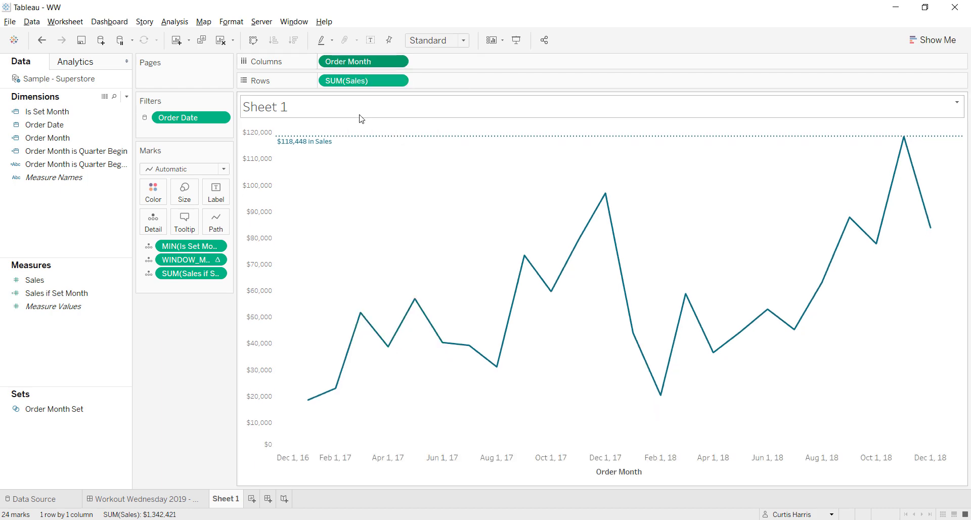
{"action": "right_click", "coordinate": [393, 466]}
{"action": "left_click", "coordinate": [437, 413]}
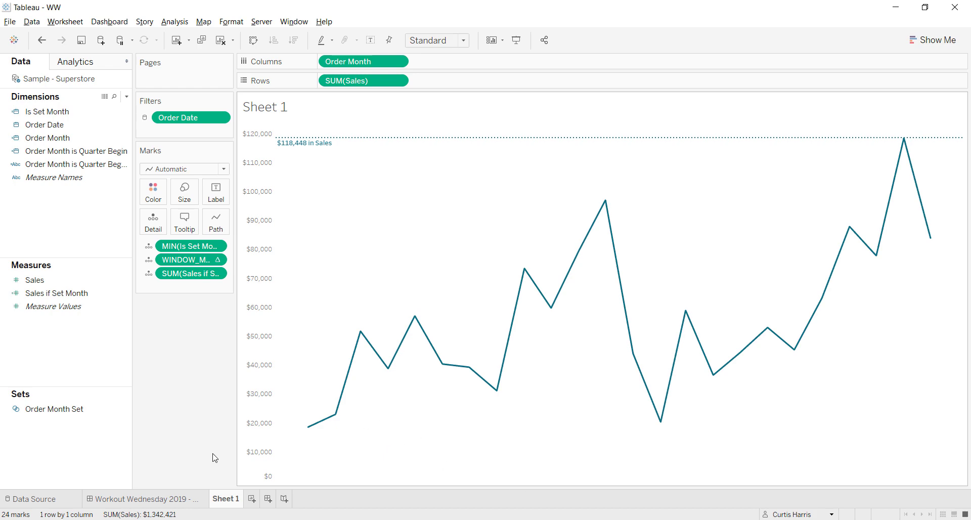
{"action": "left_click", "coordinate": [158, 502]}
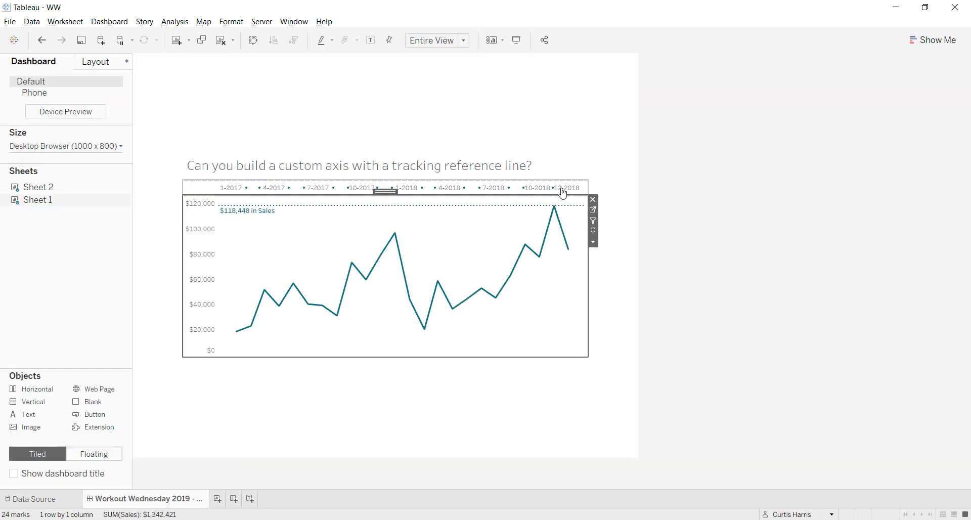
Step: Open the Sheet 2 worksheet and show the hidden Order Month date header
{"action": "left_click", "coordinate": [593, 195]}
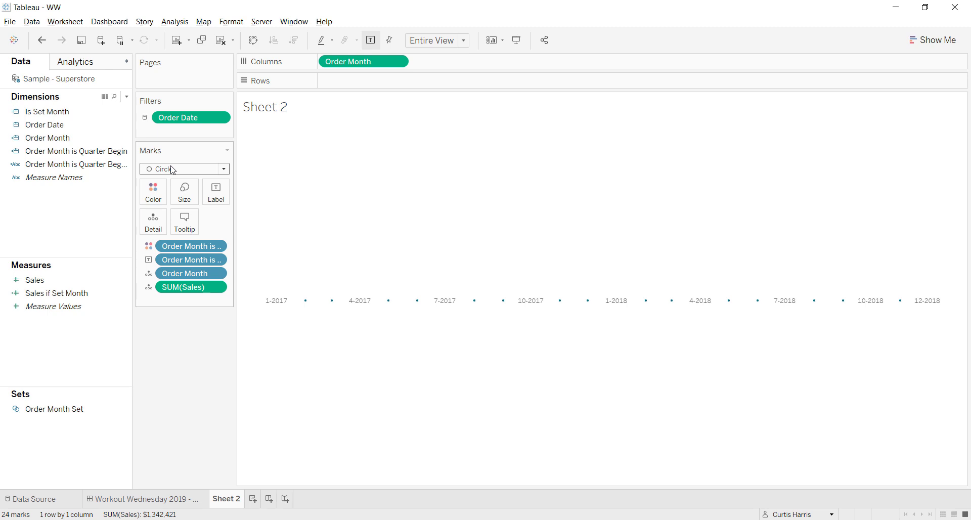
{"action": "right_click", "coordinate": [357, 63]}
{"action": "left_click", "coordinate": [387, 121]}
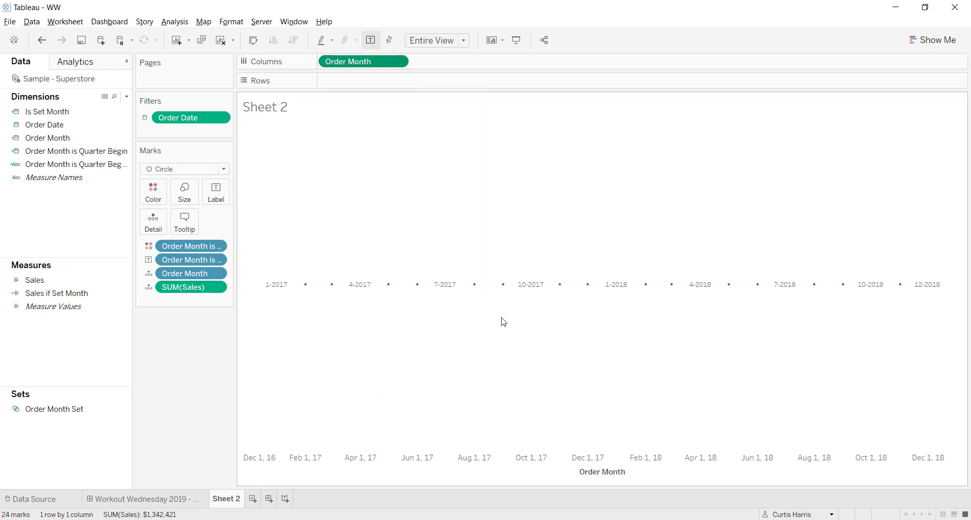
Step: Hide the Order Month date header again and check the circle marks' tooltips
{"action": "right_click", "coordinate": [601, 470]}
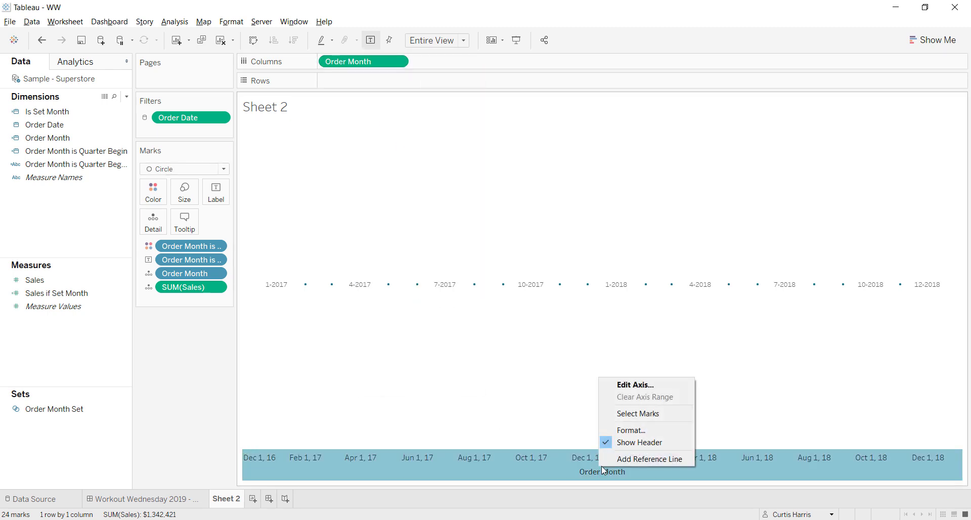
{"action": "left_click", "coordinate": [637, 443]}
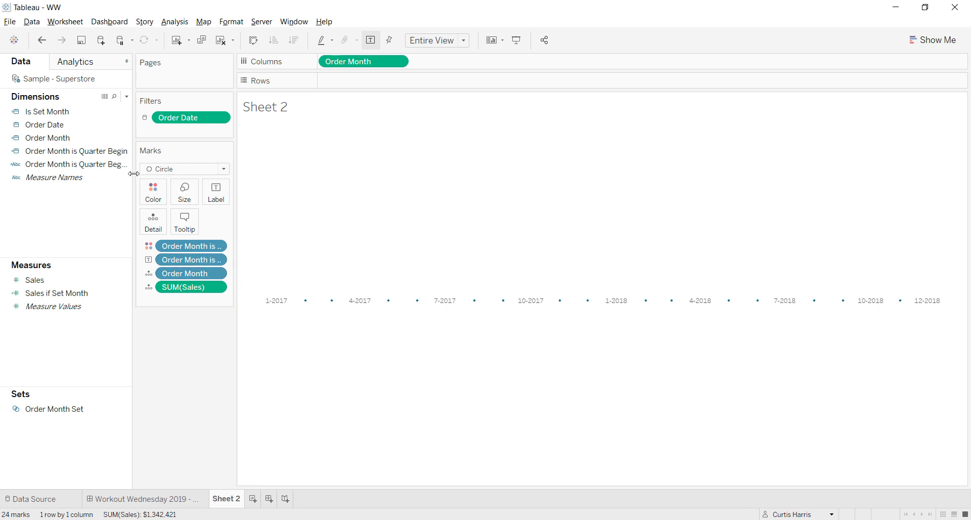
{"action": "mouse_move", "coordinate": [274, 305]}
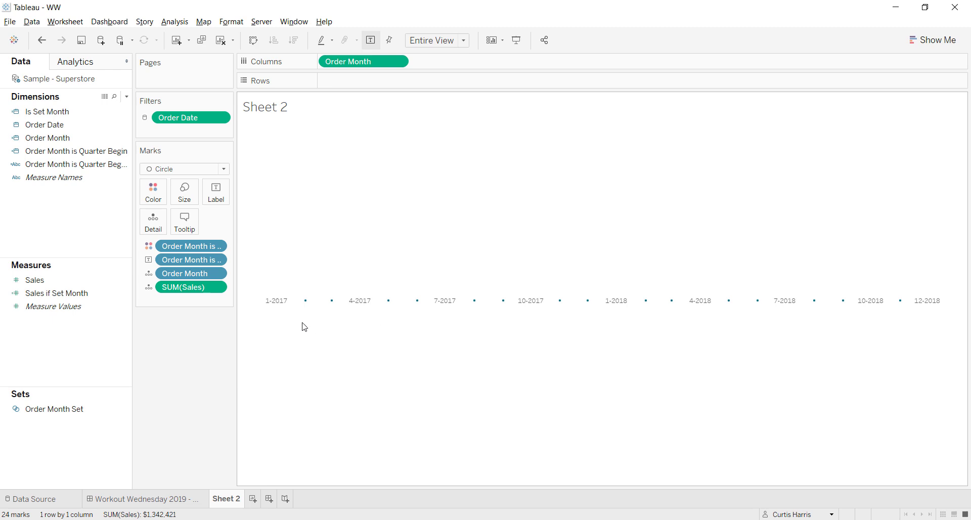
{"action": "mouse_move", "coordinate": [333, 305]}
{"action": "mouse_move", "coordinate": [389, 307]}
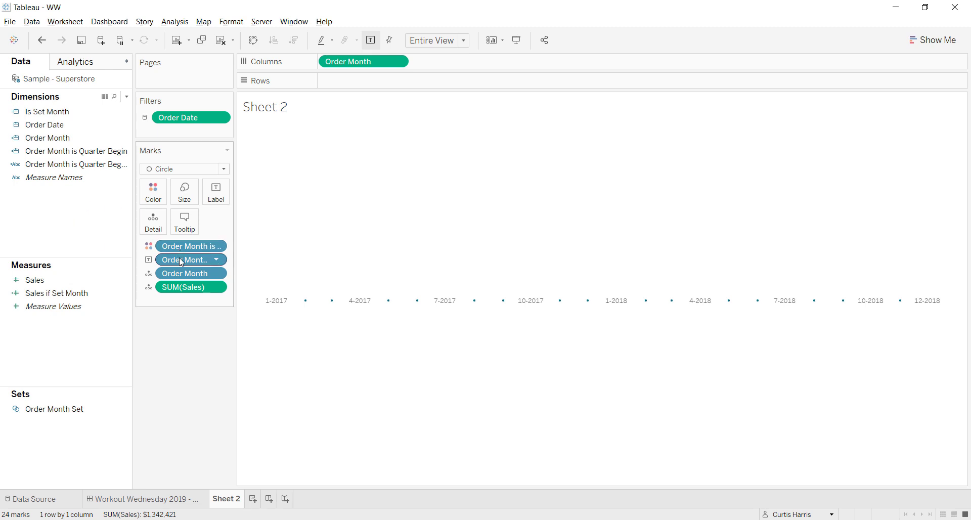
Step: Open the Order Month is Quarter Begin calculation and review help for DATETRUNC and Order Month
{"action": "right_click", "coordinate": [63, 151]}
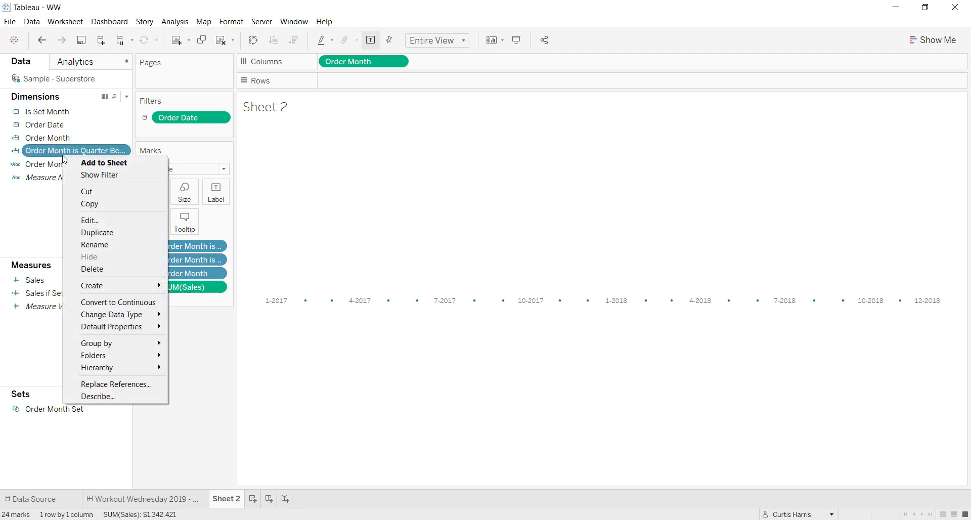
{"action": "left_click", "coordinate": [99, 223]}
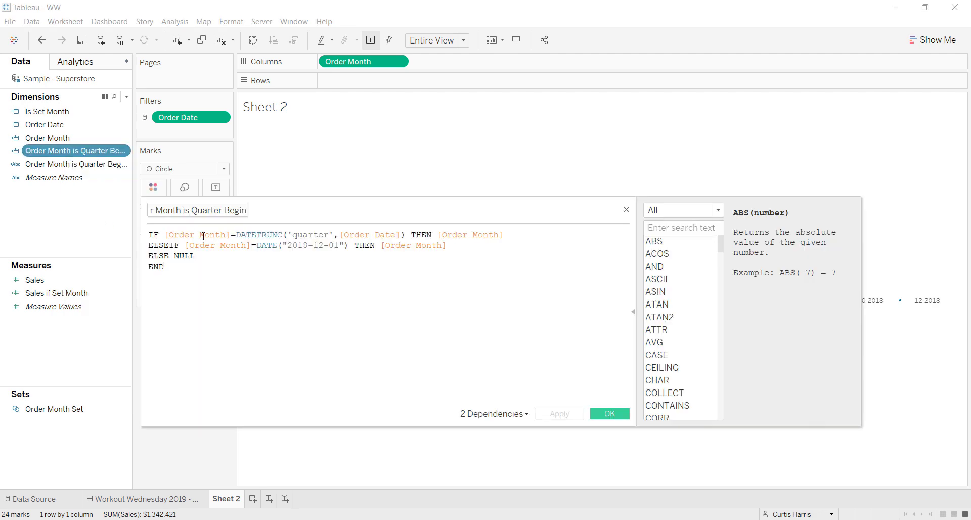
{"action": "left_click", "coordinate": [204, 235]}
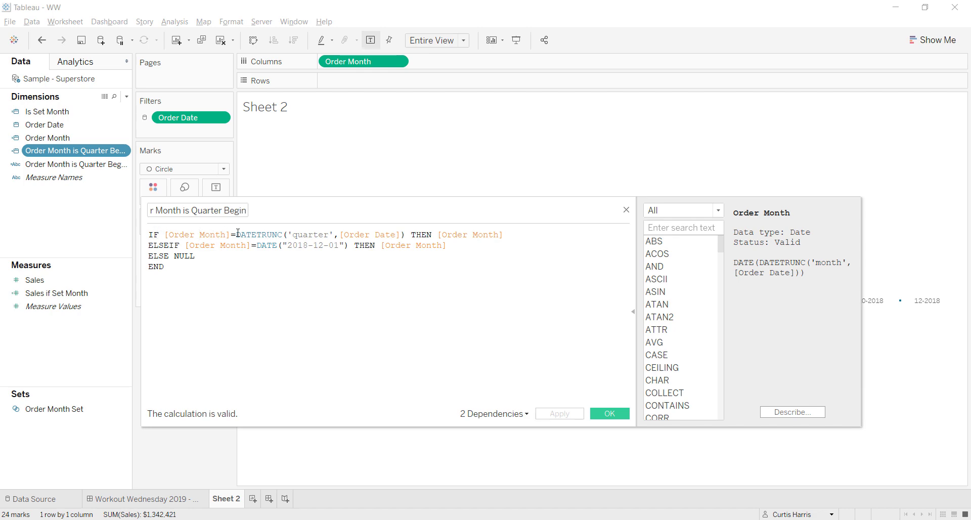
{"action": "left_click", "coordinate": [261, 234]}
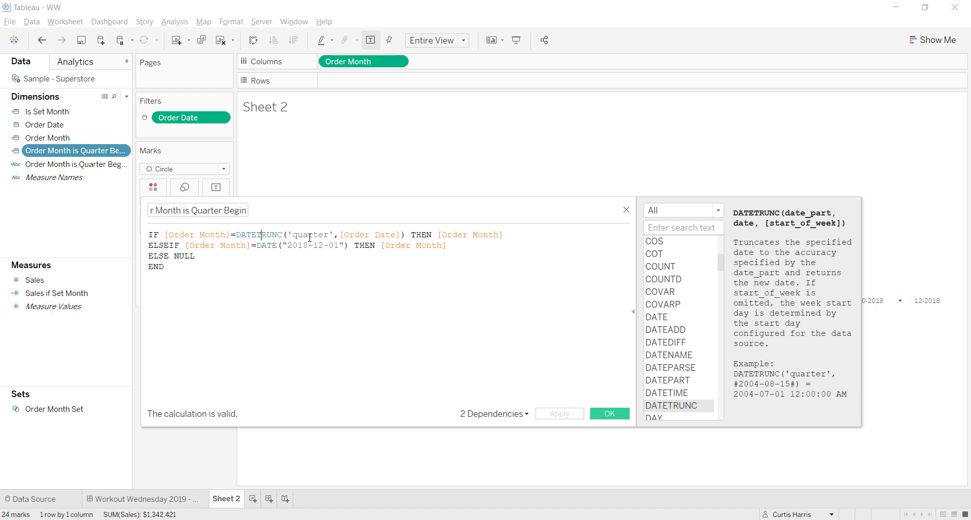
{"action": "left_click", "coordinate": [309, 235]}
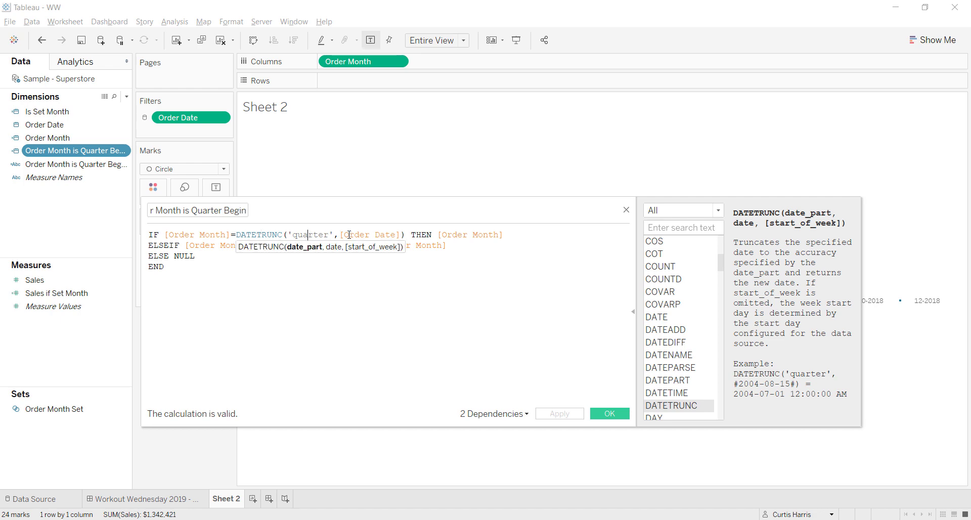
{"action": "left_click", "coordinate": [453, 234]}
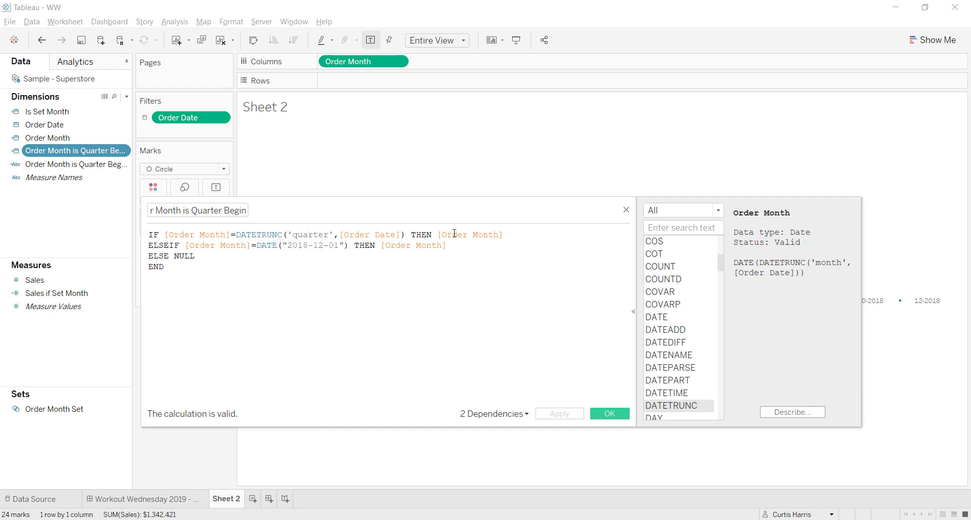
Step: Review the DATETRUNC('quarter') and DATE("2018-12-01") conditions with ELSE NULL, then save the calculation
{"action": "left_click_drag", "start_coordinate": [326, 212], "coordinate": [250, 151]}
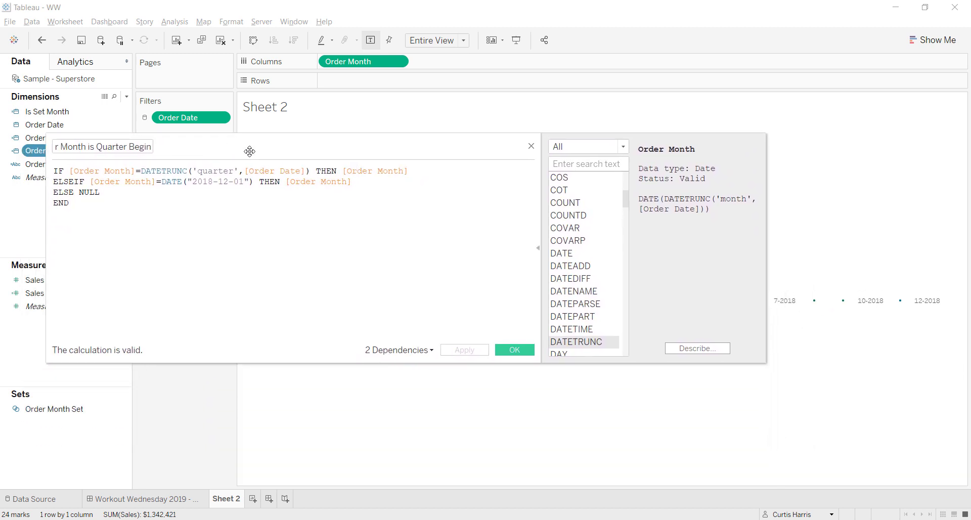
{"action": "mouse_move", "coordinate": [944, 307]}
{"action": "left_click_drag", "start_coordinate": [198, 183], "coordinate": [196, 189]}
{"action": "left_click", "coordinate": [216, 172]}
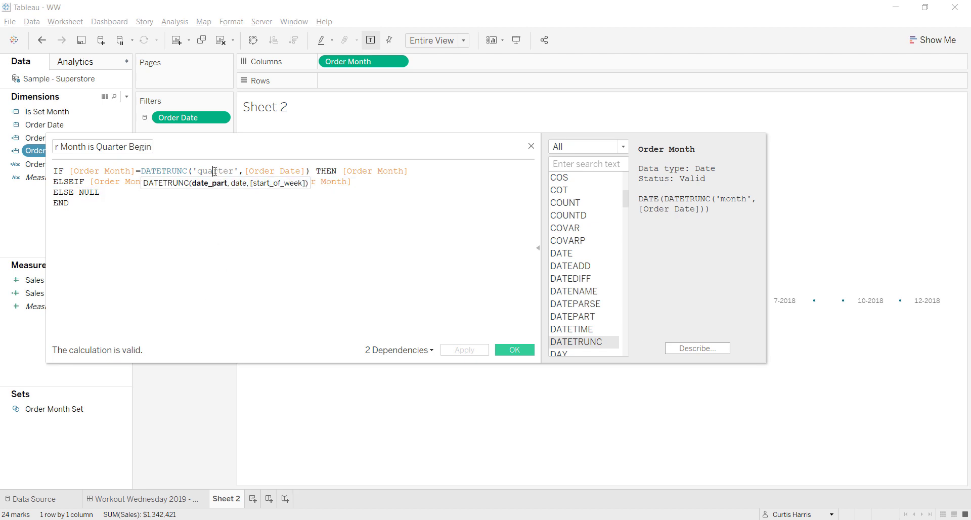
{"action": "left_click", "coordinate": [221, 217]}
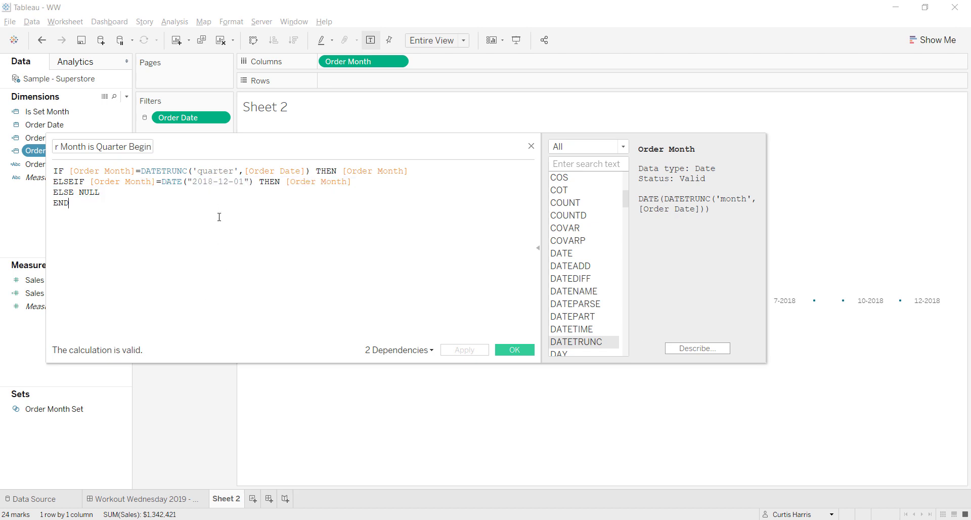
{"action": "left_click", "coordinate": [203, 181]}
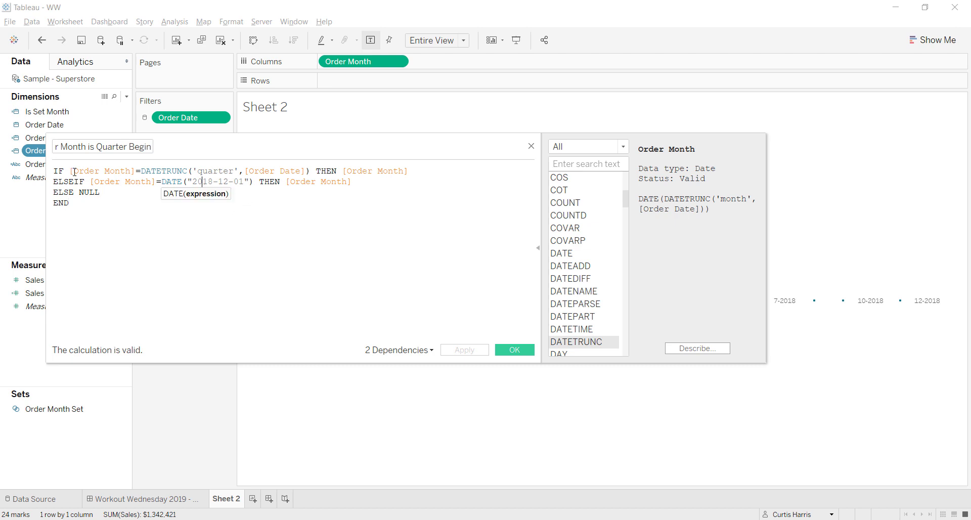
{"action": "left_click", "coordinate": [194, 170]}
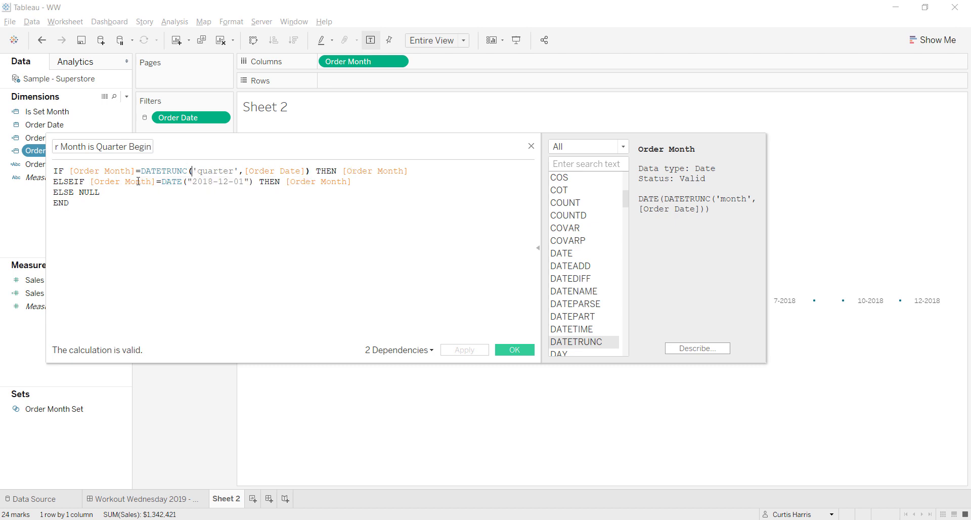
{"action": "left_click", "coordinate": [514, 350]}
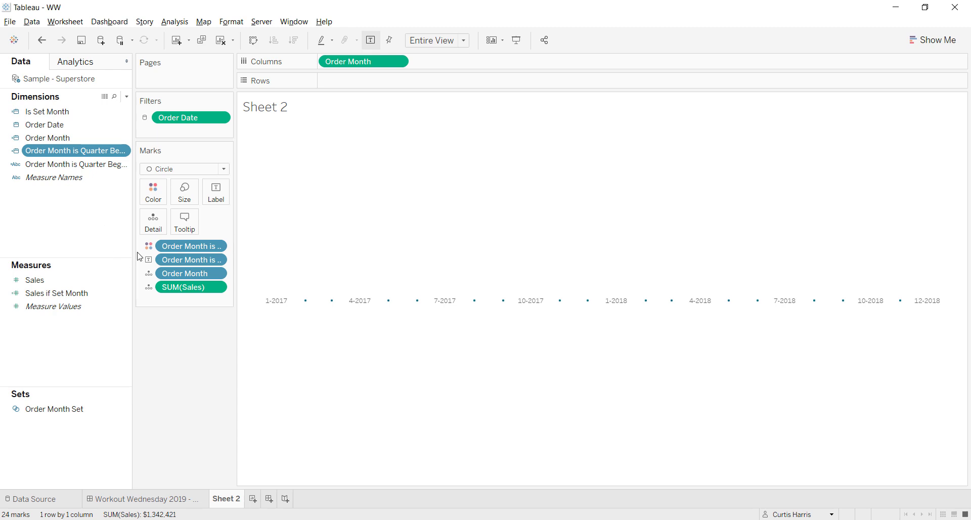
{"action": "left_click", "coordinate": [217, 195]}
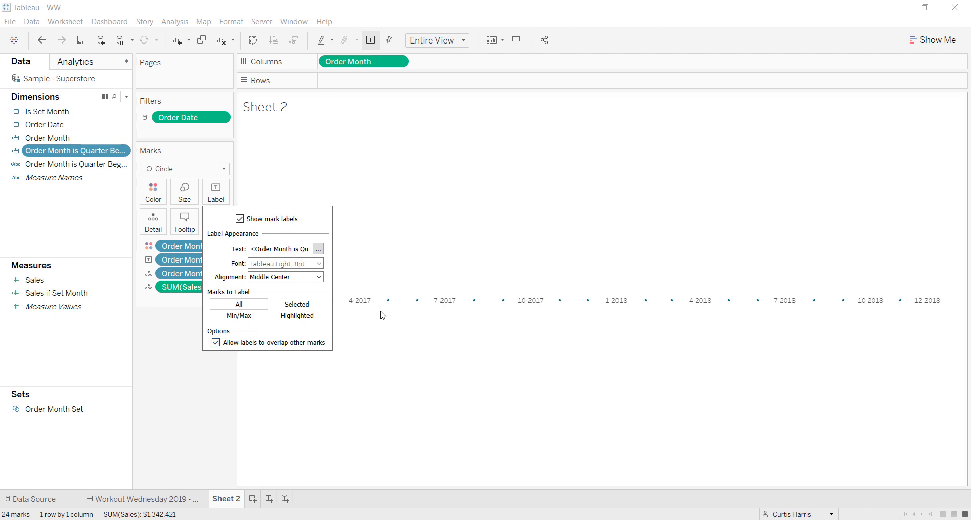
{"action": "mouse_move", "coordinate": [416, 303]}
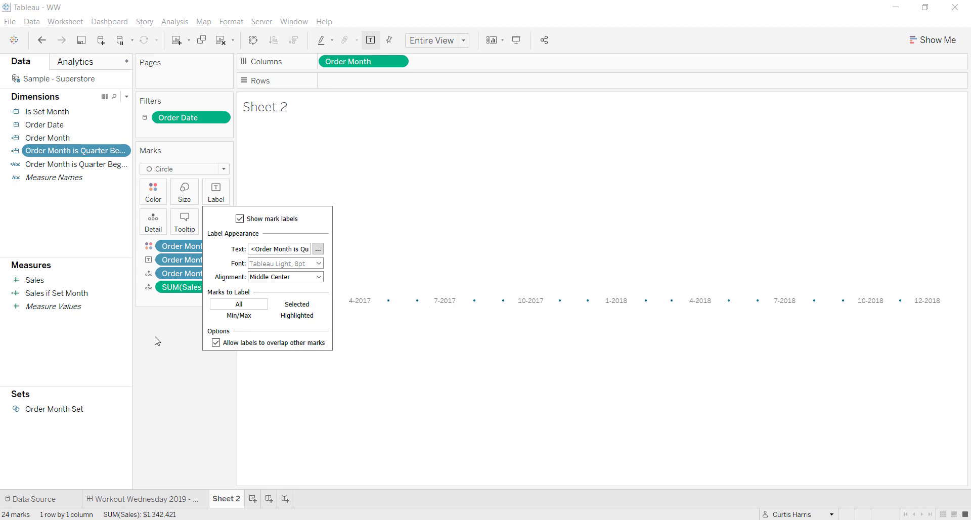
{"action": "left_click", "coordinate": [177, 377]}
{"action": "mouse_move", "coordinate": [304, 311]}
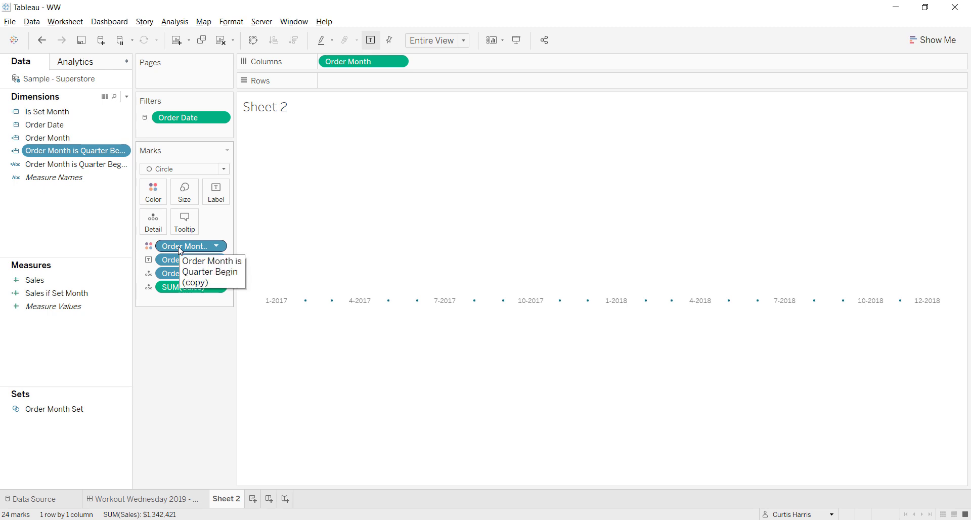
{"action": "right_click", "coordinate": [81, 167]}
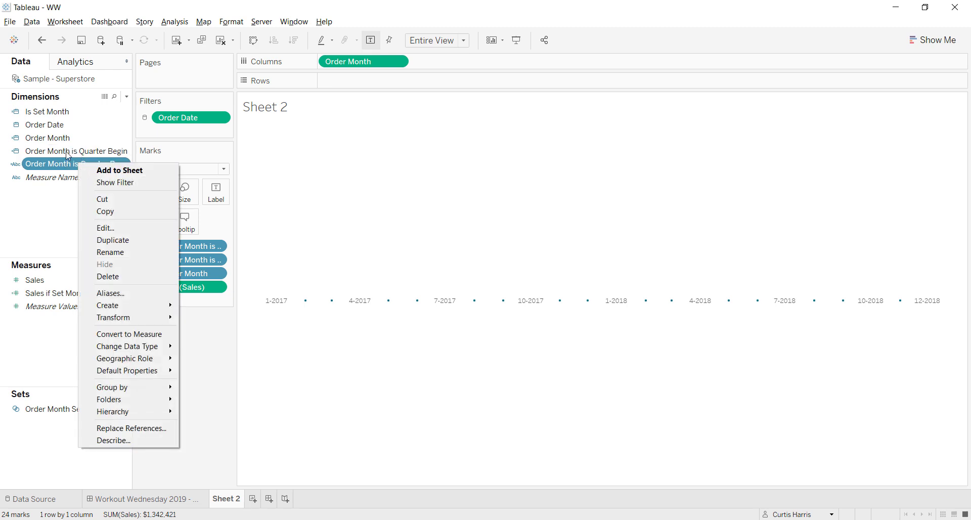
{"action": "left_click", "coordinate": [134, 228]}
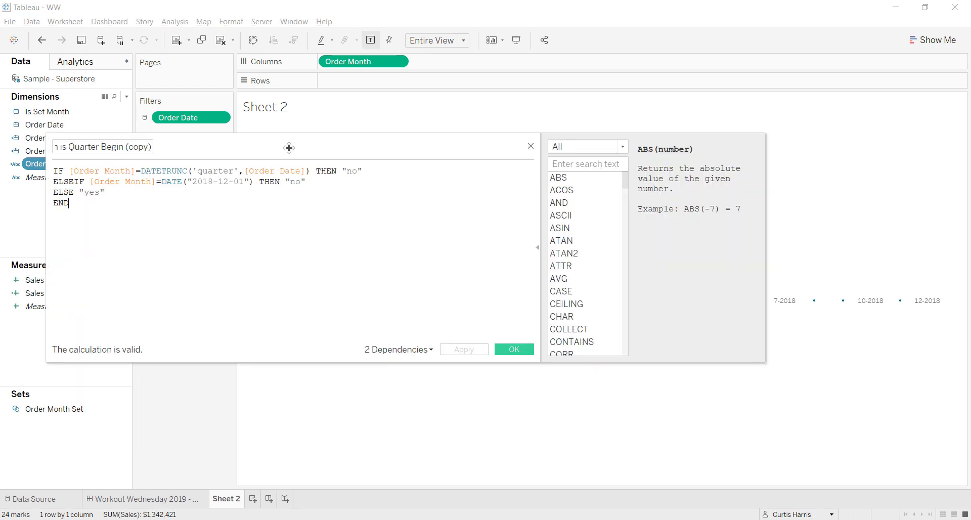
{"action": "left_click_drag", "start_coordinate": [289, 148], "coordinate": [379, 213]}
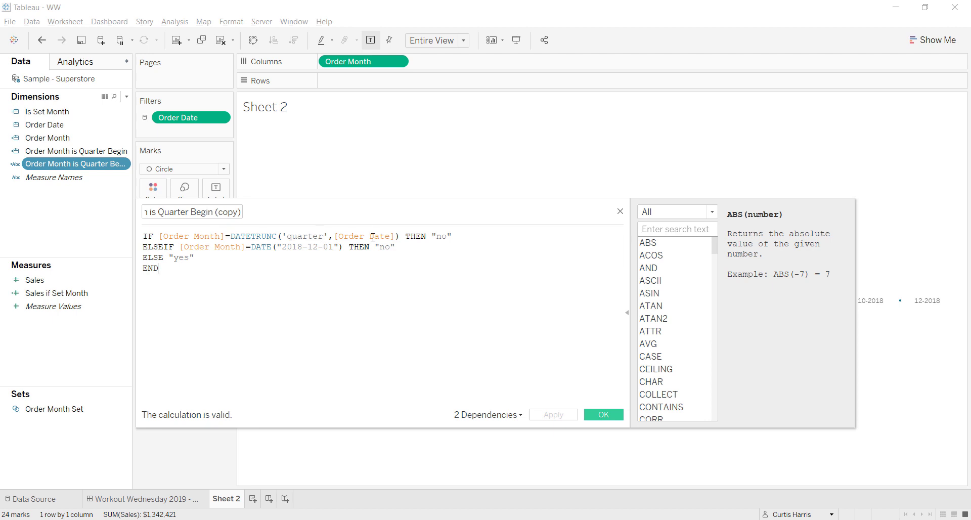
{"action": "left_click_drag", "start_coordinate": [447, 237], "coordinate": [436, 237]}
{"action": "left_click", "coordinate": [453, 235]}
{"action": "left_click", "coordinate": [317, 246]}
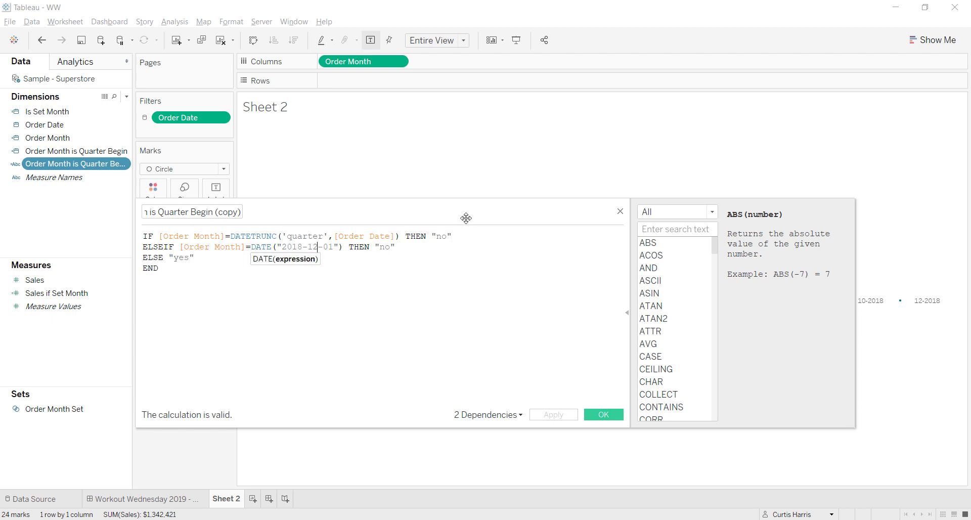
{"action": "left_click", "coordinate": [175, 258]}
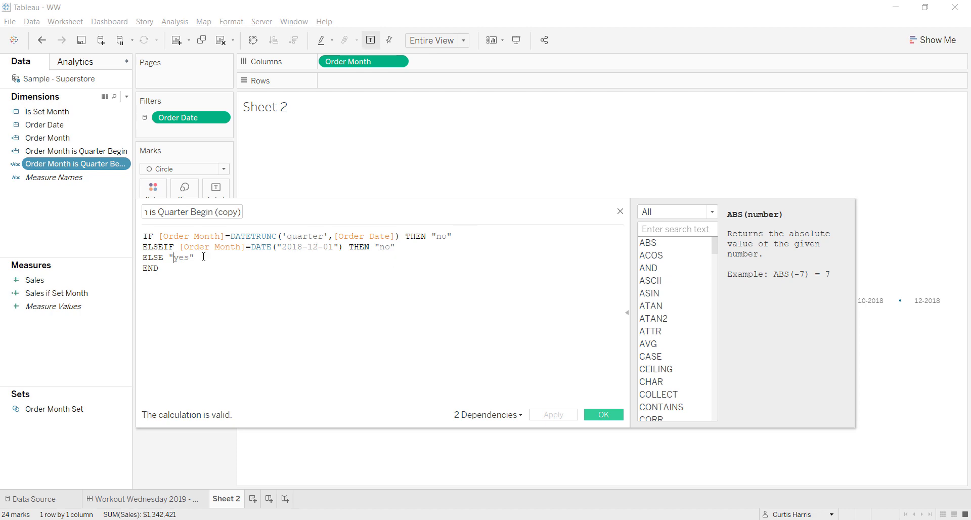
{"action": "left_click", "coordinate": [621, 418]}
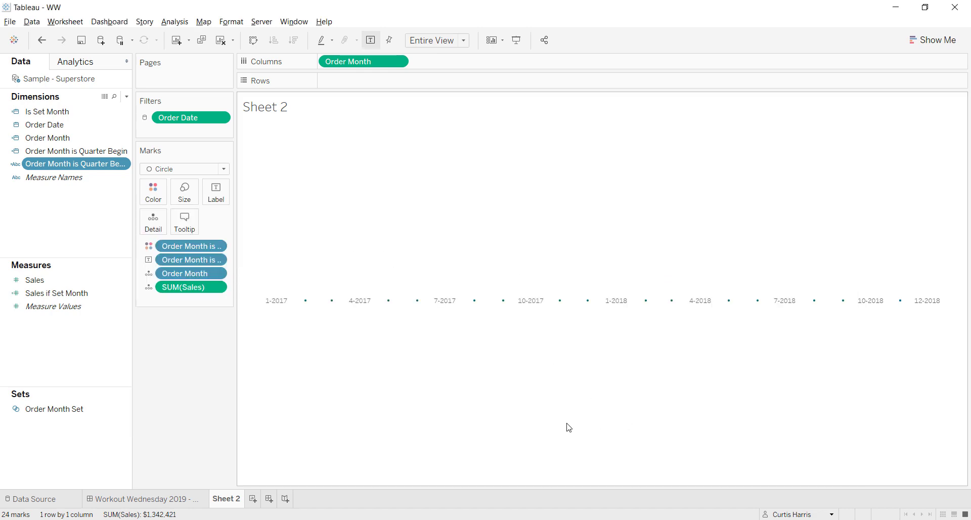
Step: Recolour the 'no' value green in Edit Colors, then check the 24 marks' tooltips
{"action": "right_click", "coordinate": [183, 241]}
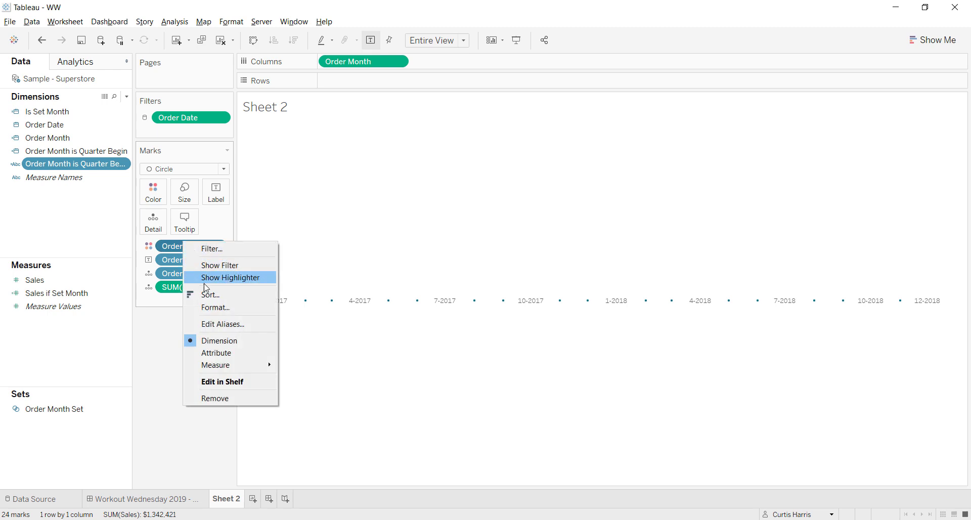
{"action": "left_click", "coordinate": [153, 192]}
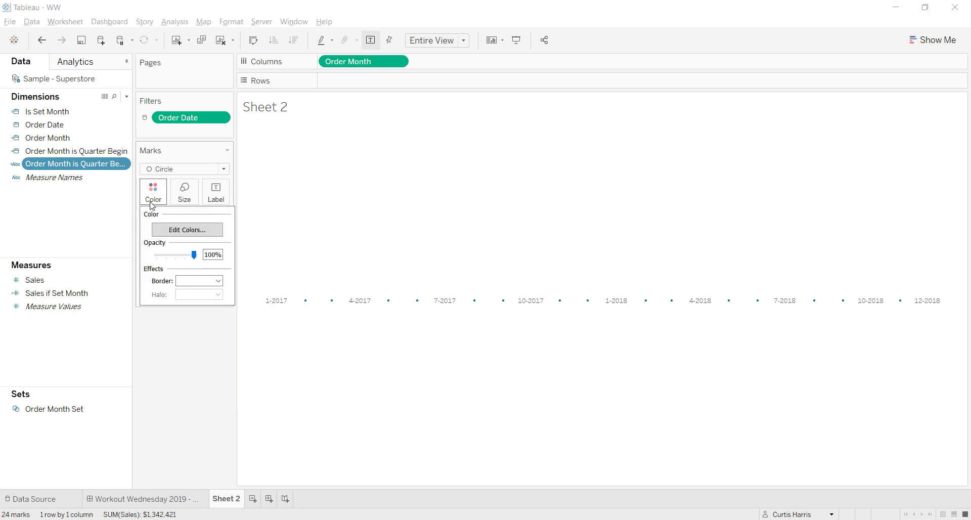
{"action": "left_click", "coordinate": [174, 229]}
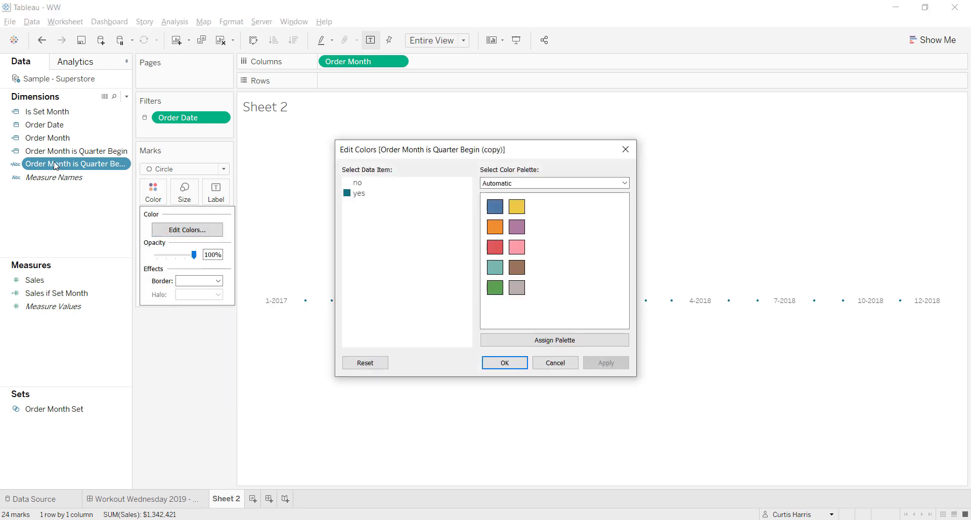
{"action": "left_click", "coordinate": [361, 194]}
{"action": "left_click_drag", "start_coordinate": [446, 149], "coordinate": [641, 116]}
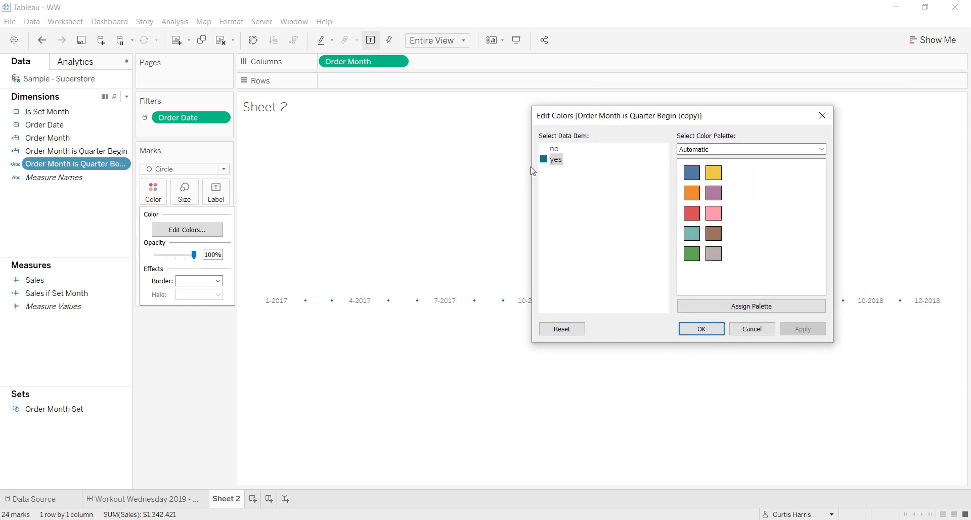
{"action": "left_click", "coordinate": [550, 151]}
{"action": "left_click", "coordinate": [692, 253]}
{"action": "left_click", "coordinate": [701, 328]}
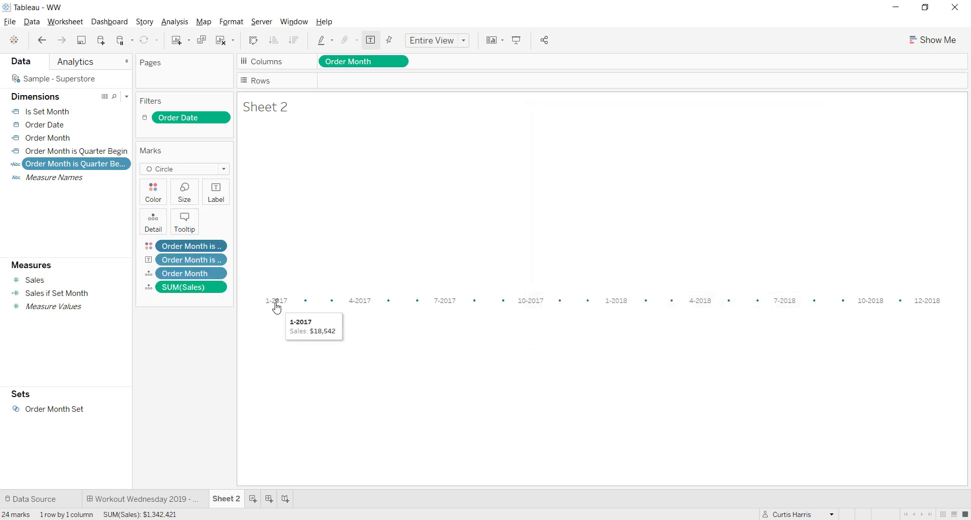
{"action": "mouse_move", "coordinate": [361, 308]}
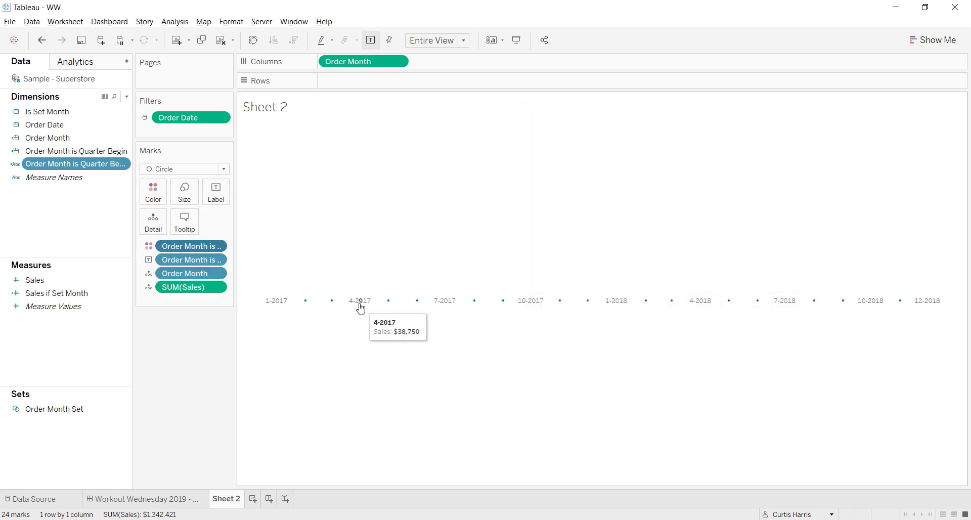
{"action": "mouse_move", "coordinate": [445, 306]}
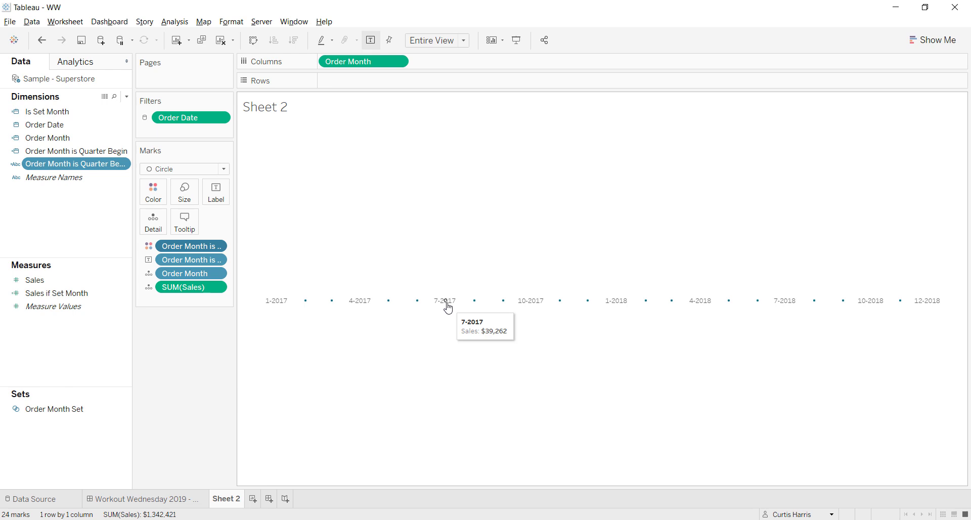
{"action": "mouse_move", "coordinate": [527, 307]}
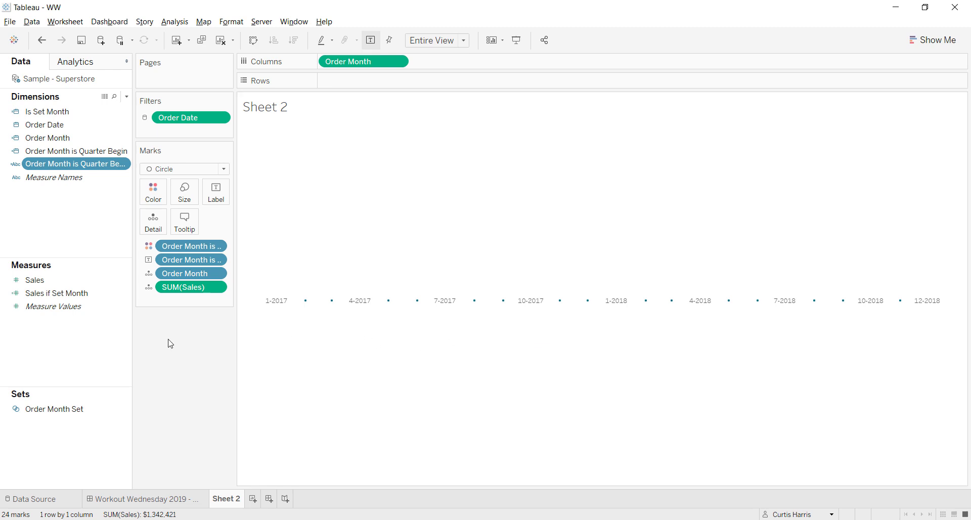
{"action": "mouse_move", "coordinate": [278, 305]}
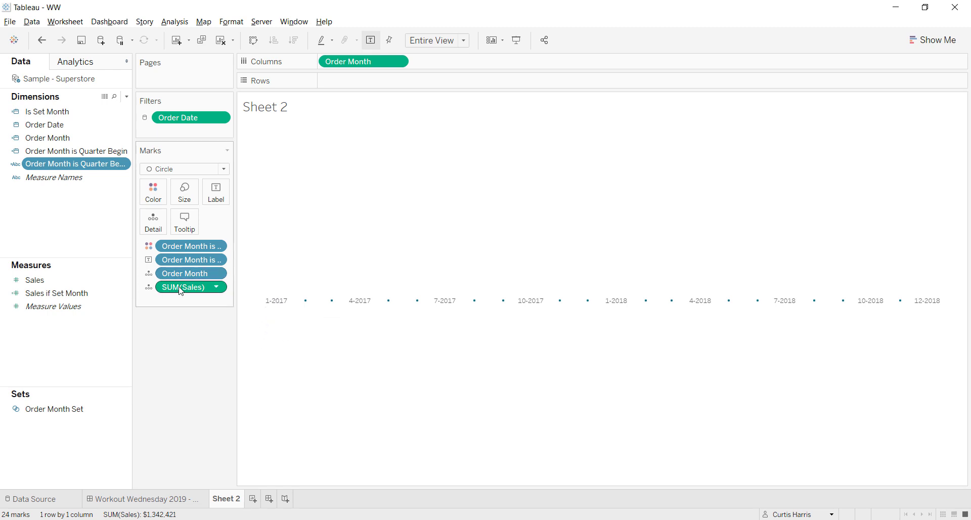
{"action": "mouse_move", "coordinate": [312, 307]}
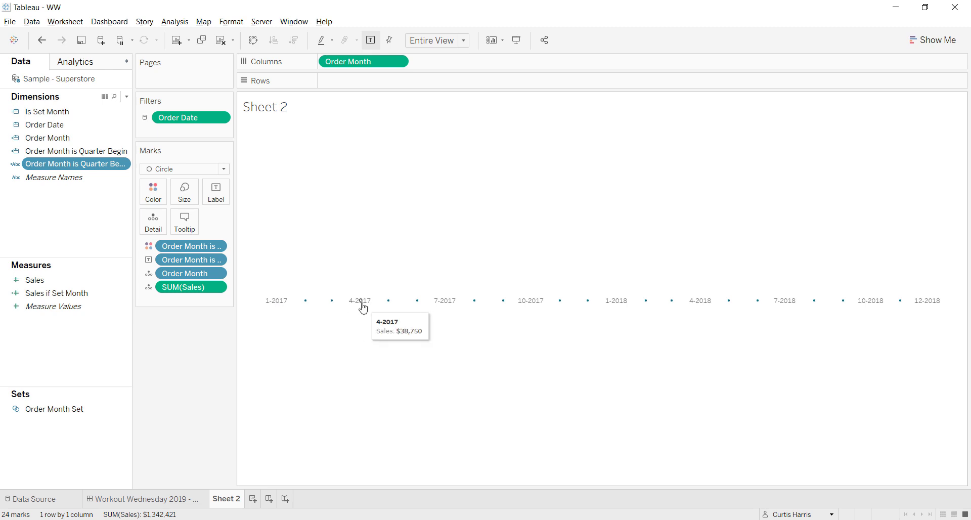
{"action": "mouse_move", "coordinate": [389, 303]}
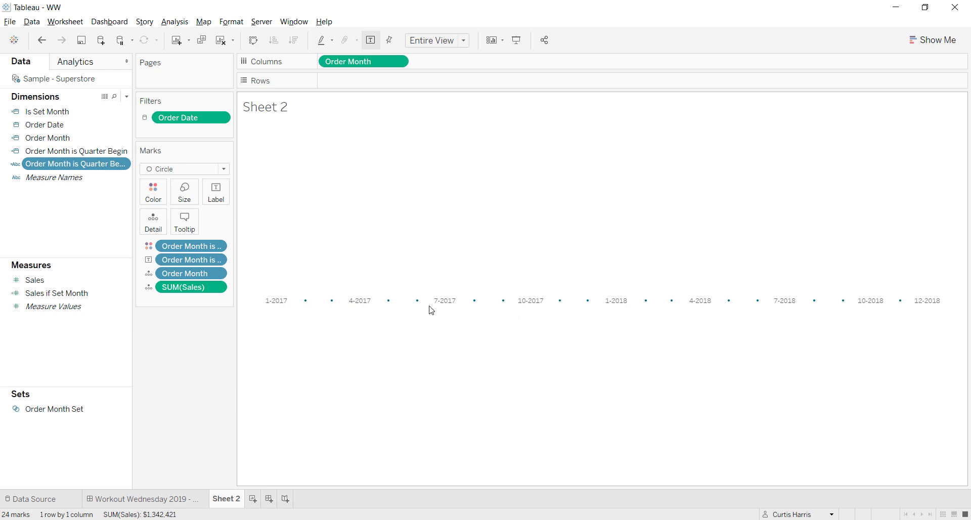
{"action": "mouse_move", "coordinate": [444, 306]}
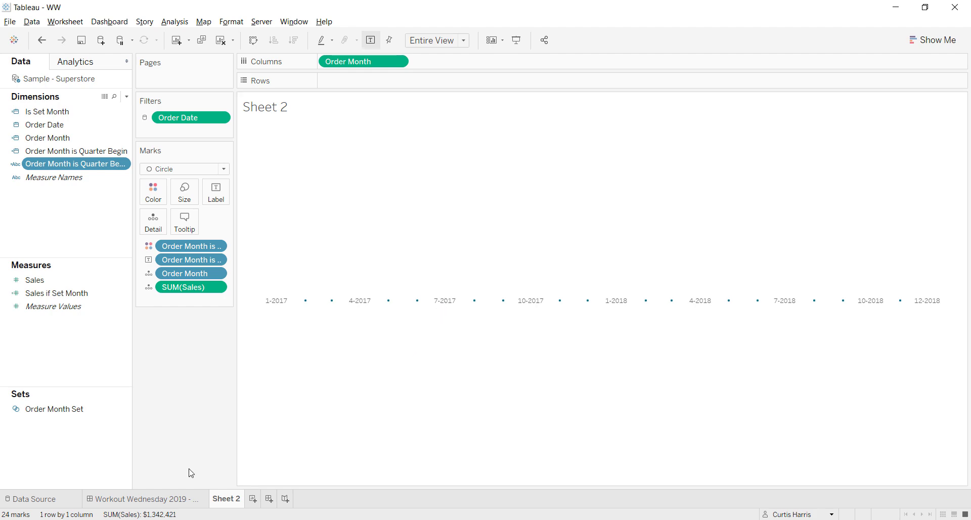
Step: Return to the Workout Wednesday dashboard, select the line chart zone, and go to Sheet 1
{"action": "left_click", "coordinate": [167, 500]}
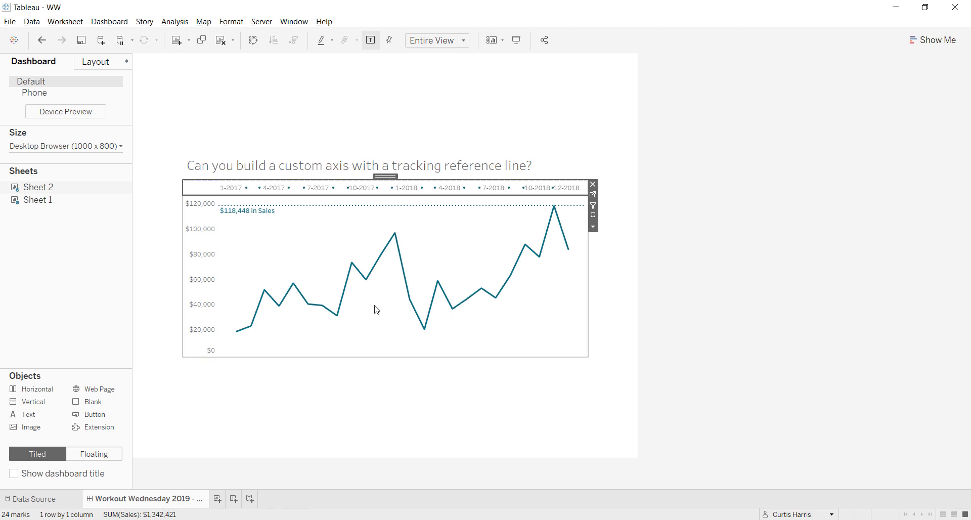
{"action": "left_click", "coordinate": [232, 210]}
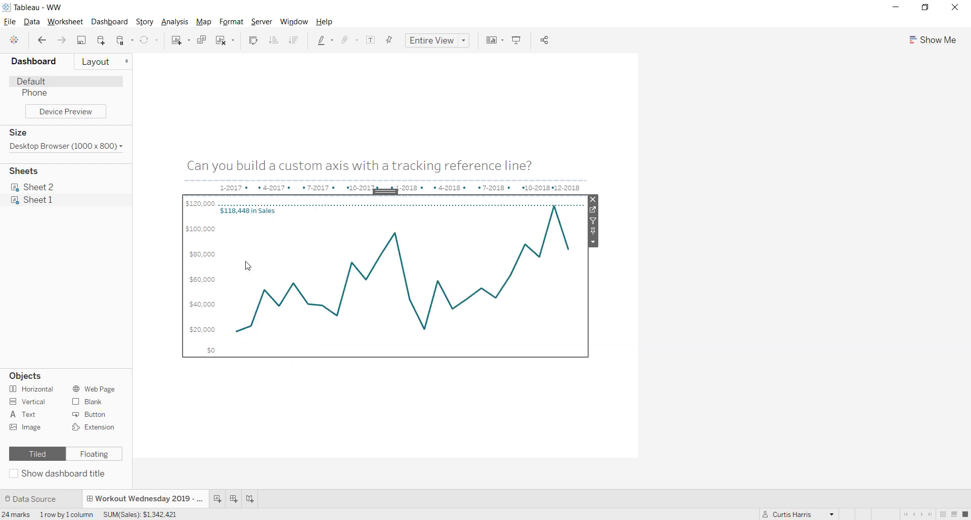
{"action": "right_click", "coordinate": [207, 267]}
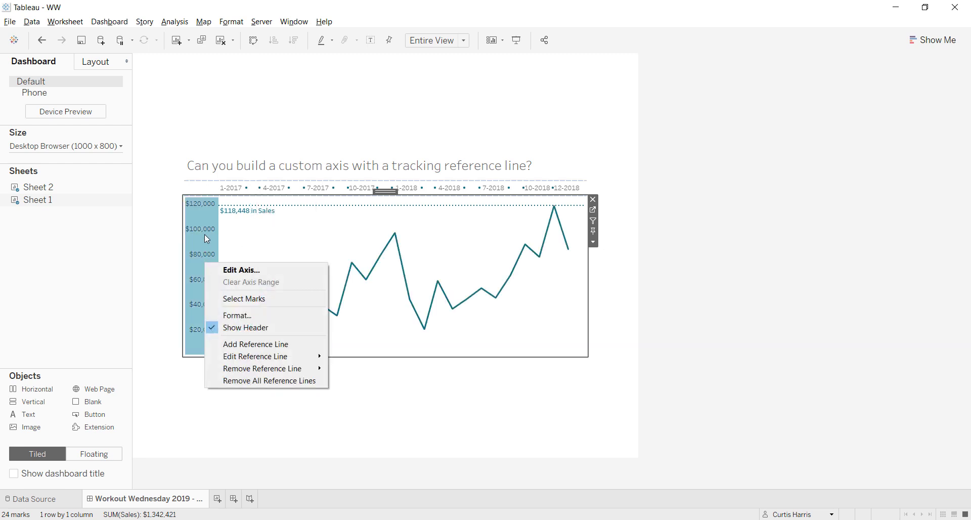
{"action": "key", "text": "Escape"}
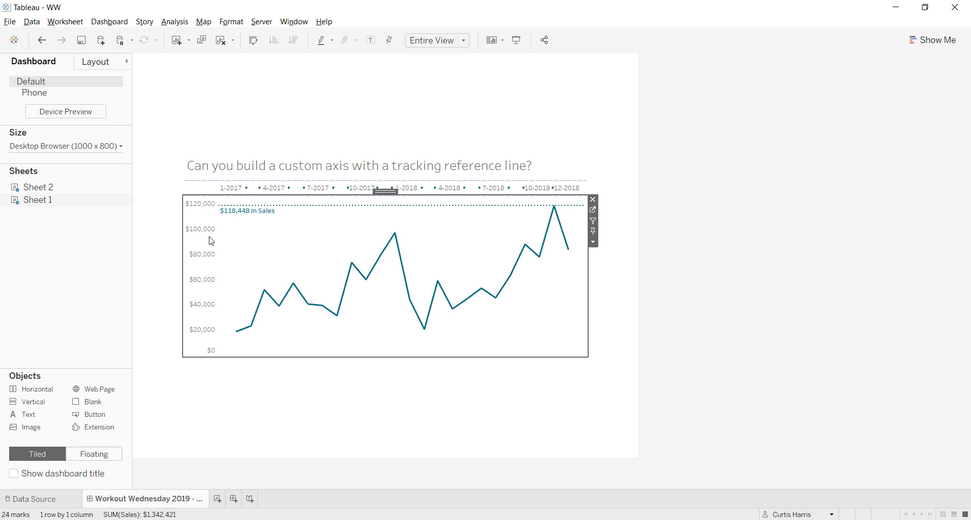
{"action": "left_click", "coordinate": [592, 211]}
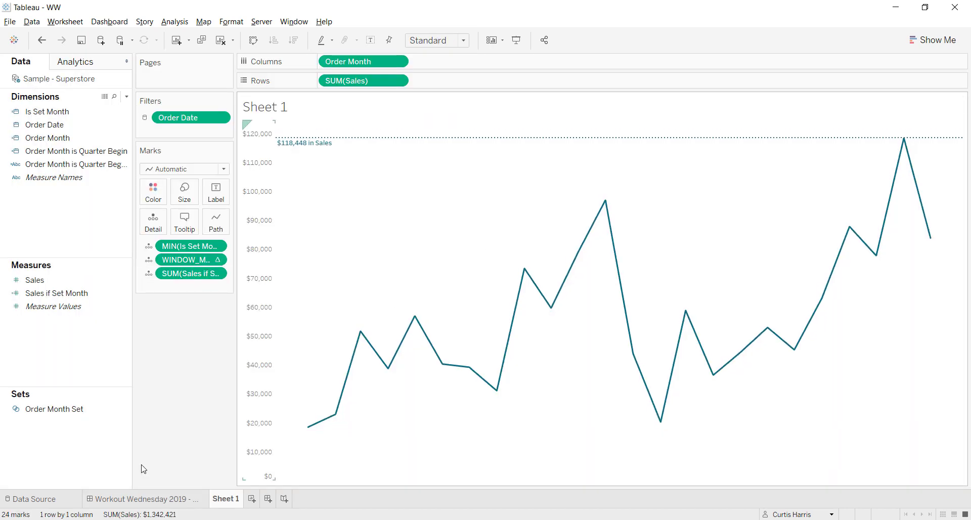
Step: Edit Order Month Set and confirm it with no months selected
{"action": "left_click", "coordinate": [78, 408]}
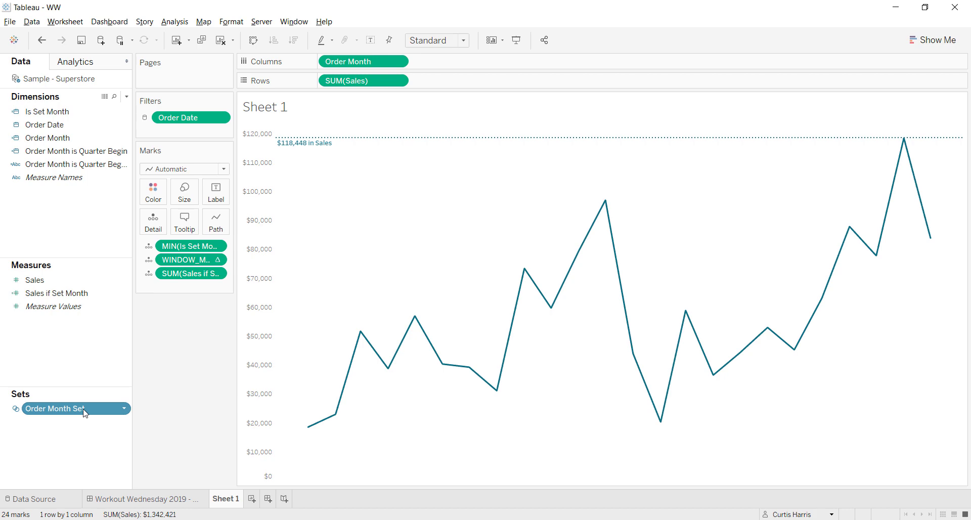
{"action": "right_click", "coordinate": [85, 412]}
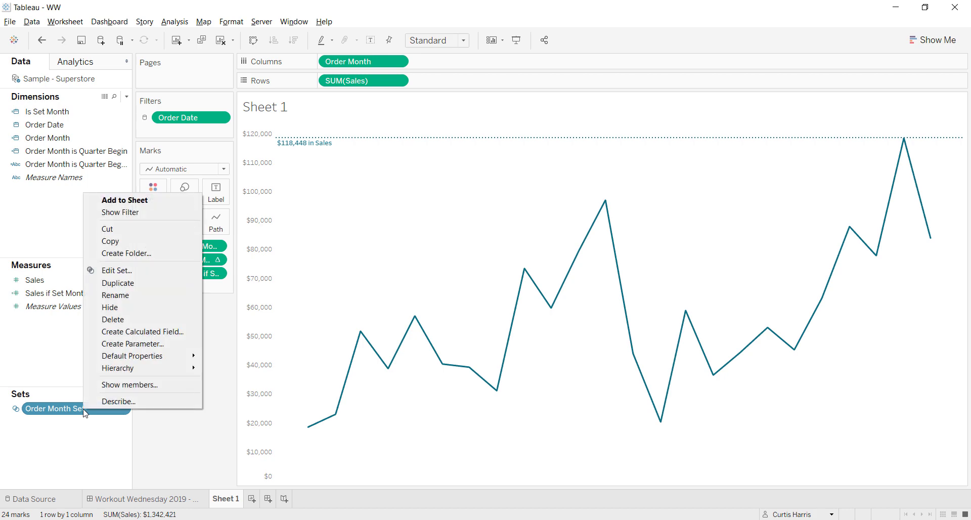
{"action": "left_click", "coordinate": [128, 268]}
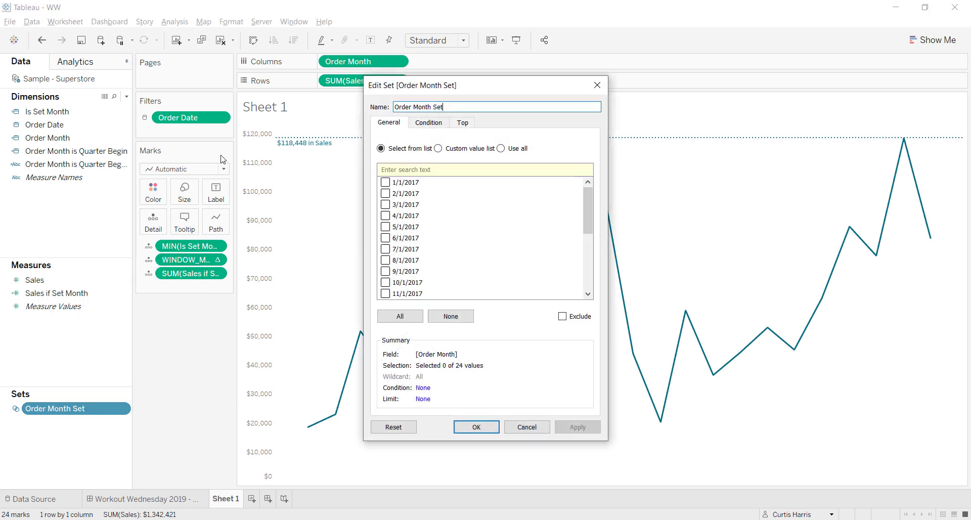
{"action": "left_click_drag", "start_coordinate": [591, 201], "coordinate": [591, 257]}
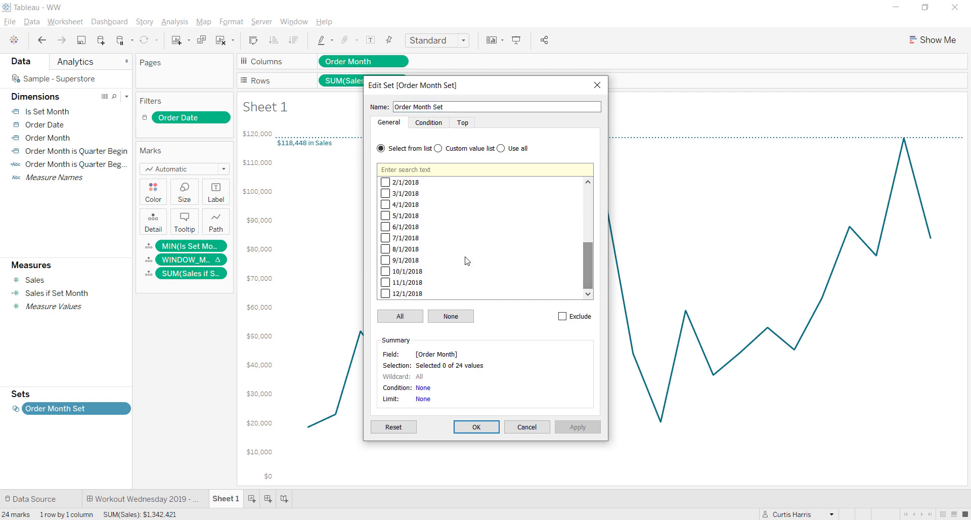
{"action": "left_click", "coordinate": [497, 430]}
Step: Start creating a new set from Order Month and cancel it
{"action": "right_click", "coordinate": [28, 138]}
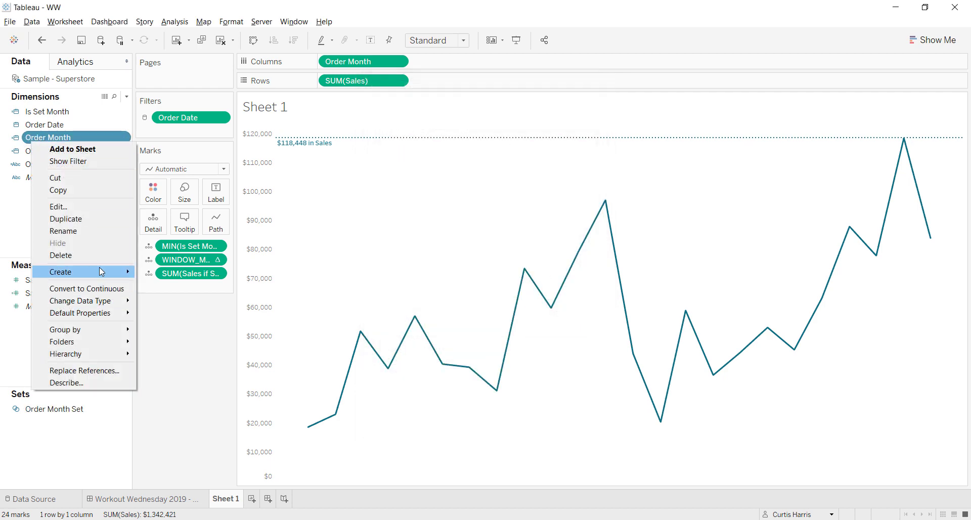
{"action": "mouse_move", "coordinate": [101, 272]}
{"action": "left_click", "coordinate": [174, 302]}
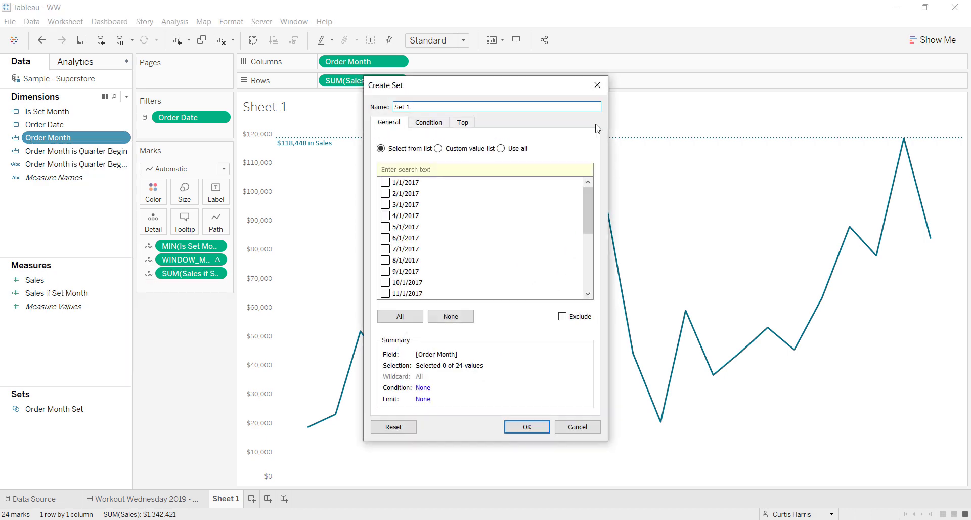
{"action": "left_click", "coordinate": [526, 427]}
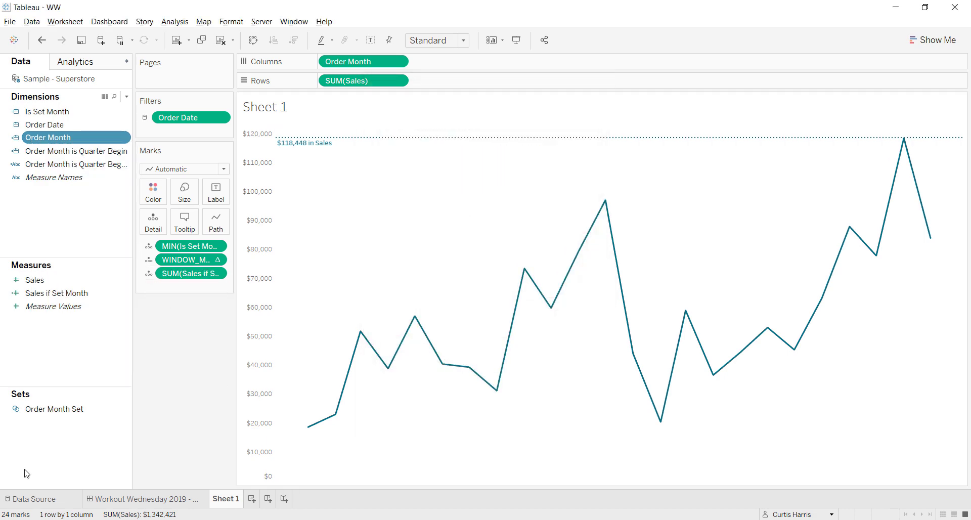
Step: Reopen Order Month Set, confirm it unchanged, and switch back to the dashboard
{"action": "right_click", "coordinate": [45, 409]}
{"action": "left_click", "coordinate": [91, 271]}
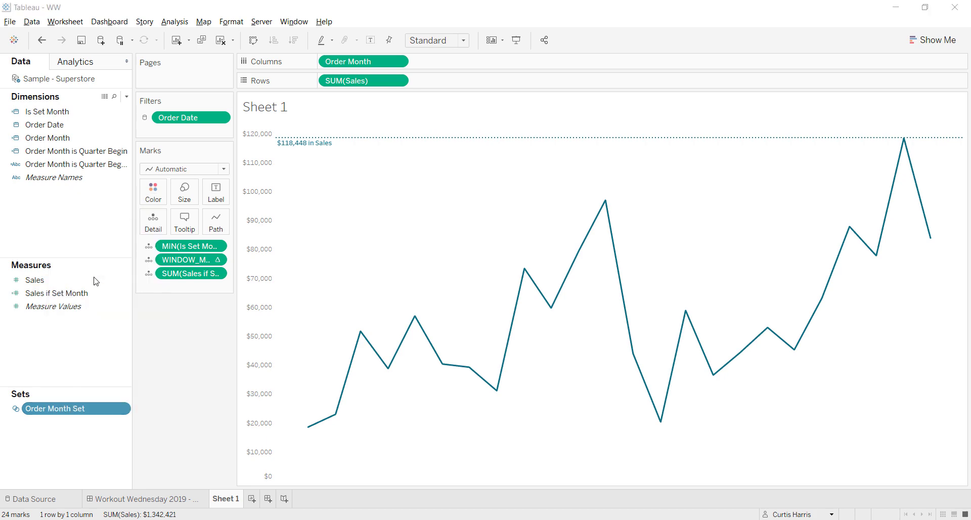
{"action": "scroll", "coordinate": [444, 238], "scroll_direction": "down", "scroll_amount": 4}
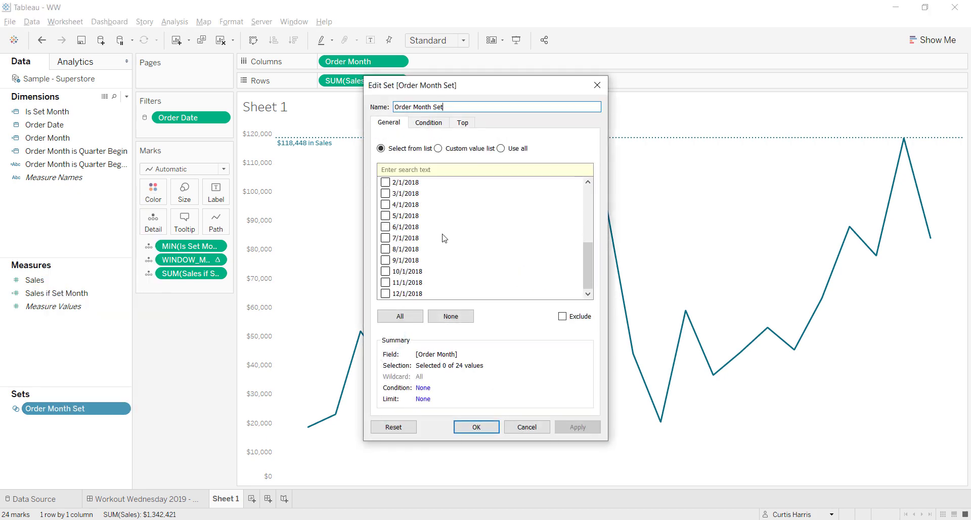
{"action": "left_click", "coordinate": [472, 427]}
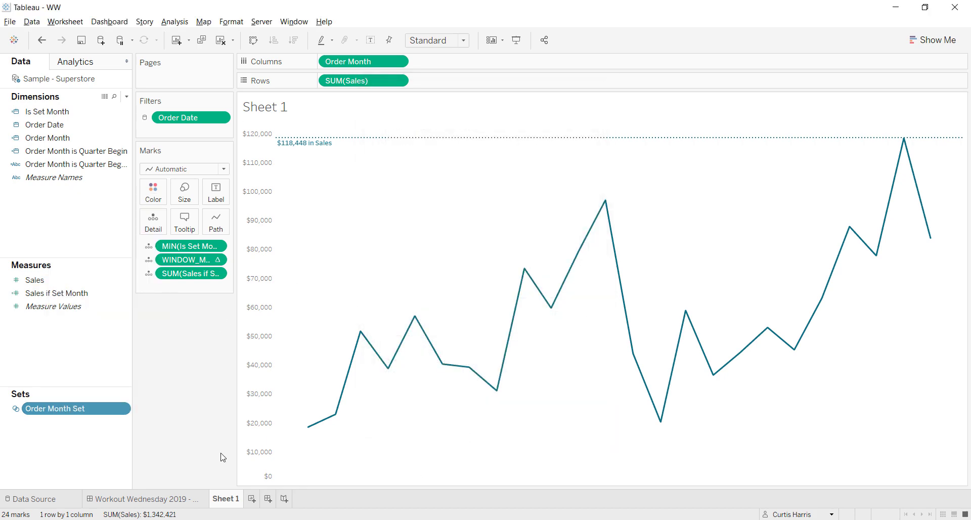
{"action": "left_click", "coordinate": [147, 499]}
{"action": "left_click", "coordinate": [109, 21]}
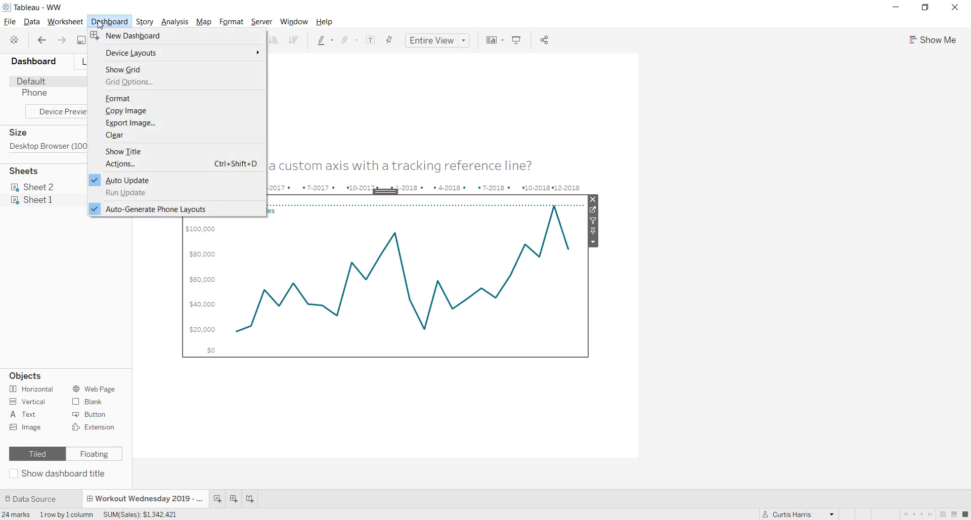
Step: Review the Highlight1 dashboard action's settings, then remove it and apply
{"action": "left_click", "coordinate": [132, 165]}
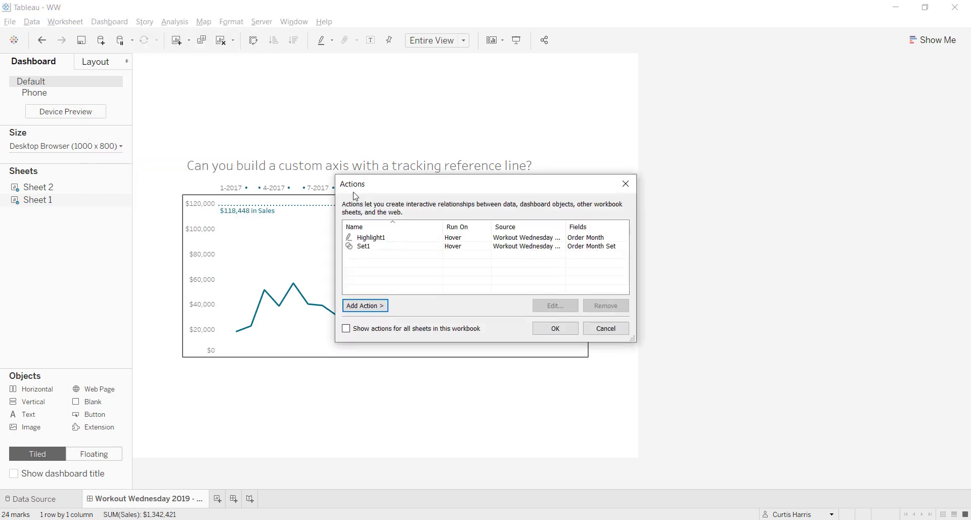
{"action": "left_click", "coordinate": [375, 237]}
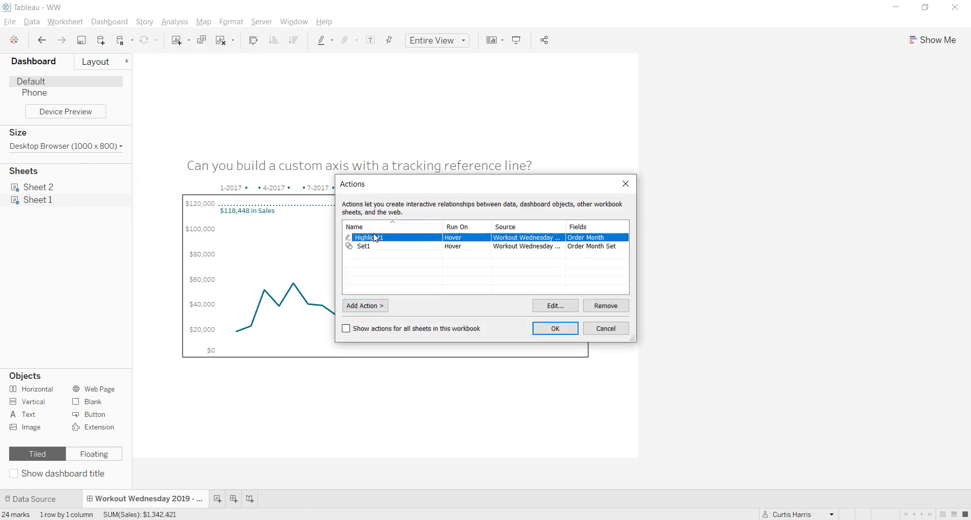
{"action": "left_click", "coordinate": [556, 305]}
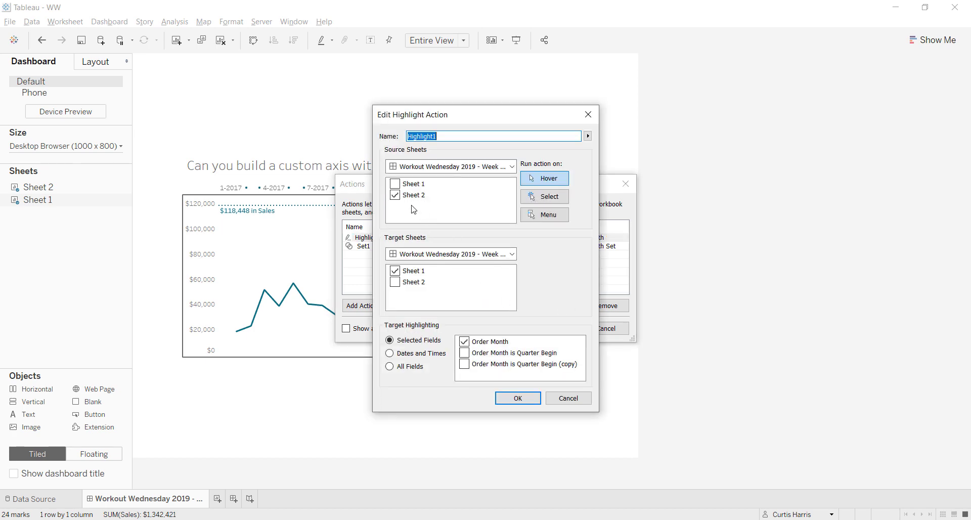
{"action": "left_click", "coordinate": [517, 398]}
{"action": "left_click", "coordinate": [602, 306]}
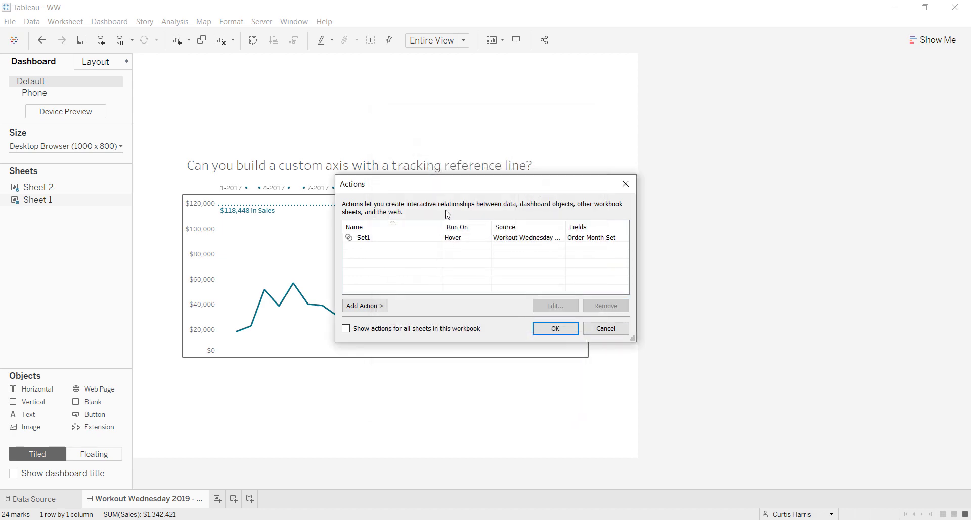
{"action": "left_click", "coordinate": [555, 329]}
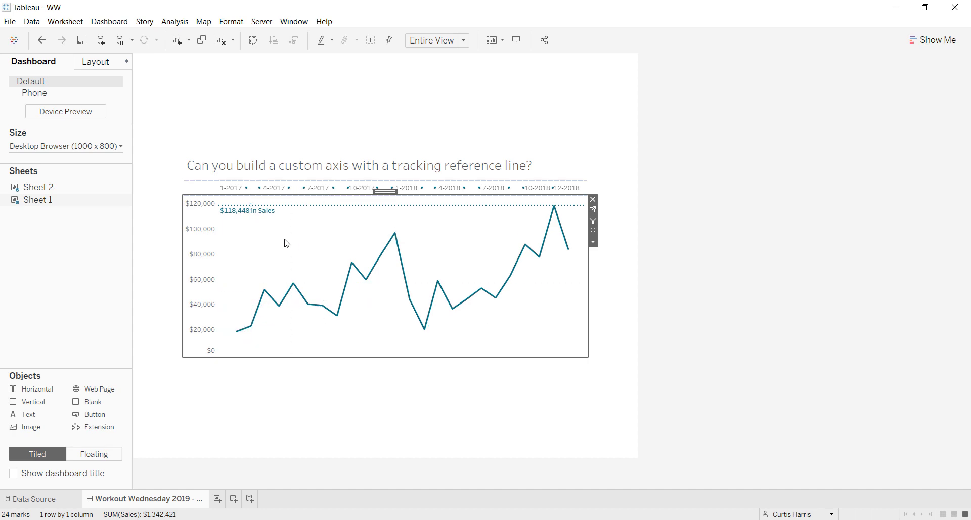
Step: Verify the Set1 hover action from Sheet 2 updates Order Month Set, then close Actions
{"action": "left_click", "coordinate": [109, 22]}
{"action": "left_click", "coordinate": [116, 163]}
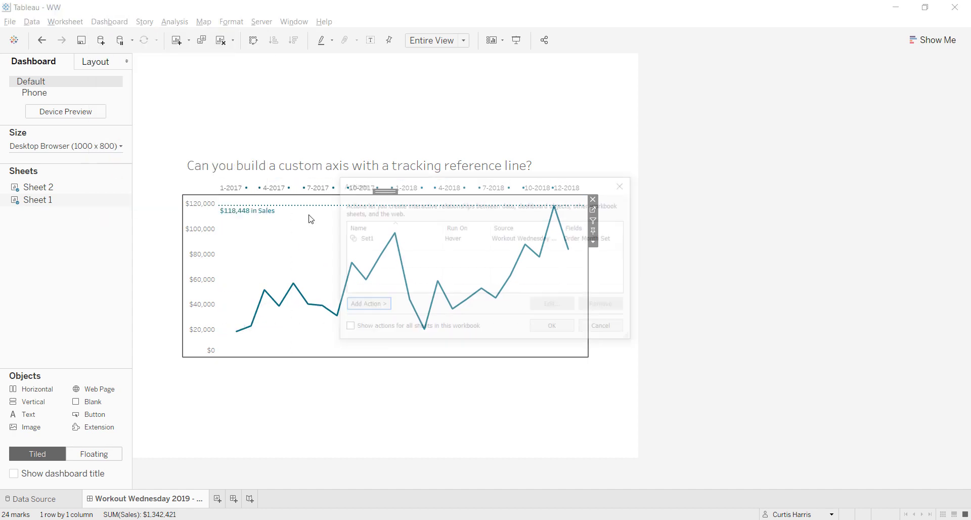
{"action": "left_click", "coordinate": [369, 240]}
{"action": "left_click", "coordinate": [540, 305]}
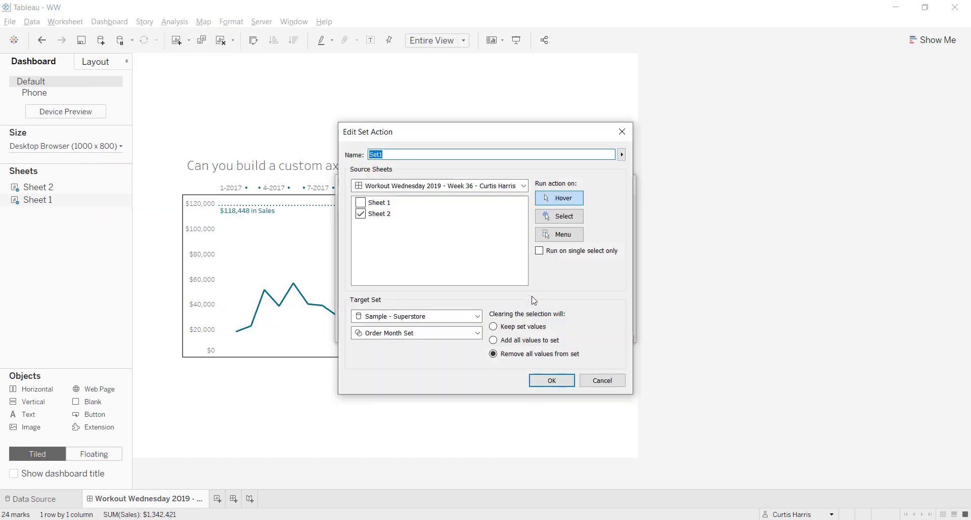
{"action": "left_click_drag", "start_coordinate": [403, 142], "coordinate": [526, 141]}
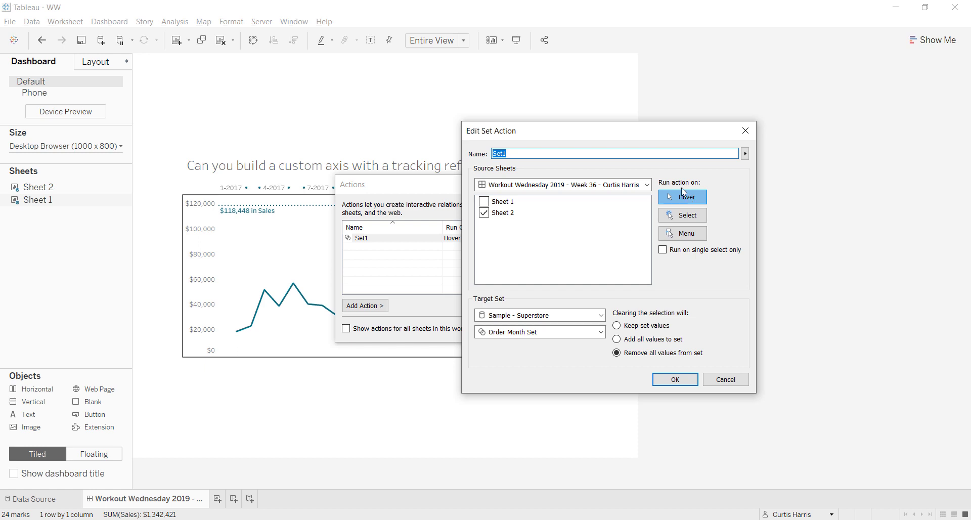
{"action": "left_click", "coordinate": [678, 379]}
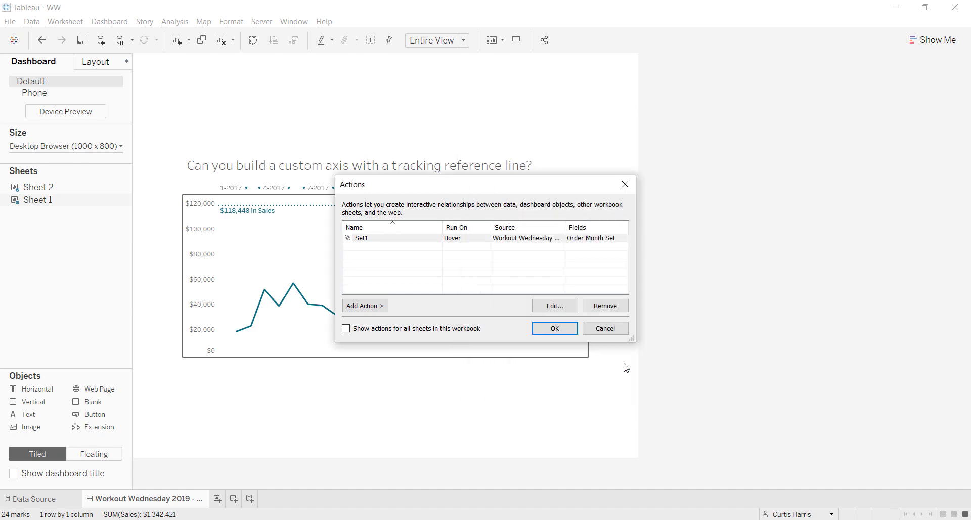
{"action": "left_click", "coordinate": [557, 329]}
{"action": "mouse_move", "coordinate": [278, 192]}
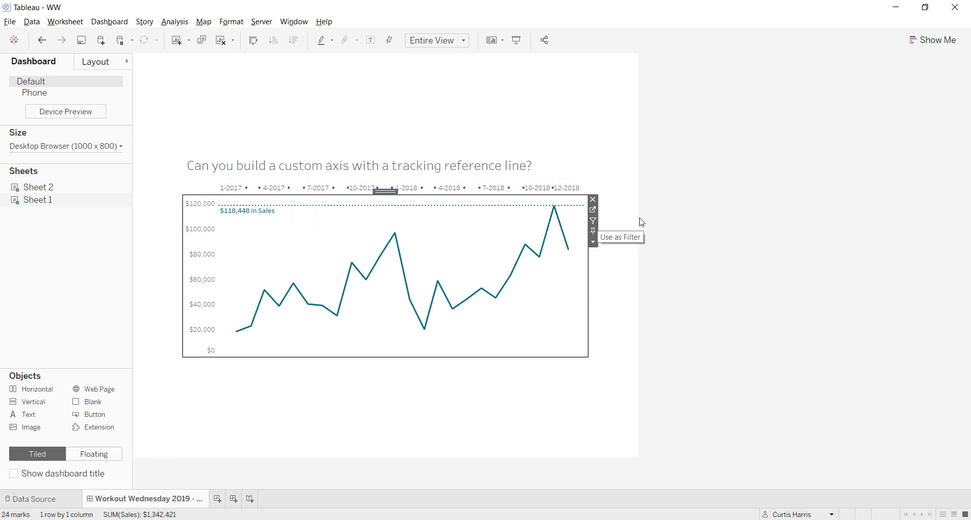
Step: Return to Sheet 1 and open the Sales if Set Month calculation for editing
{"action": "left_click", "coordinate": [594, 210]}
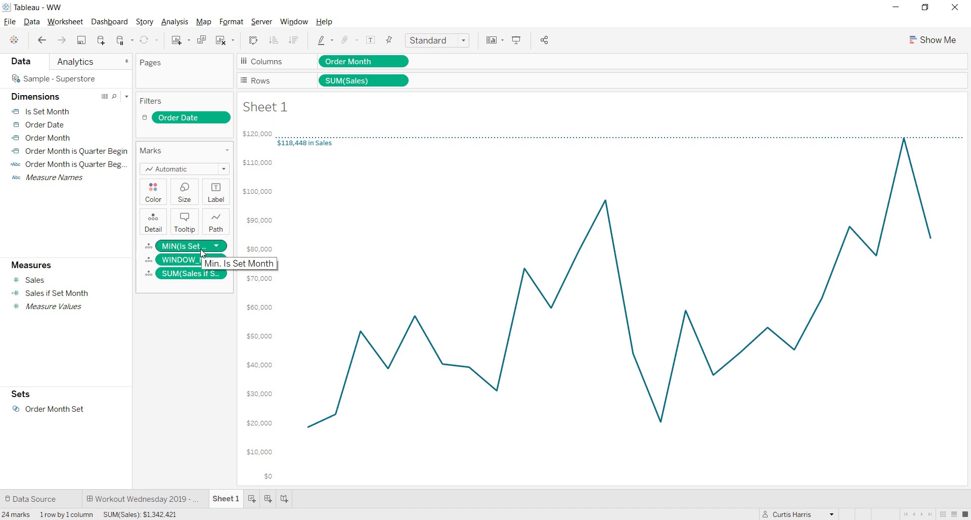
{"action": "right_click", "coordinate": [60, 293]}
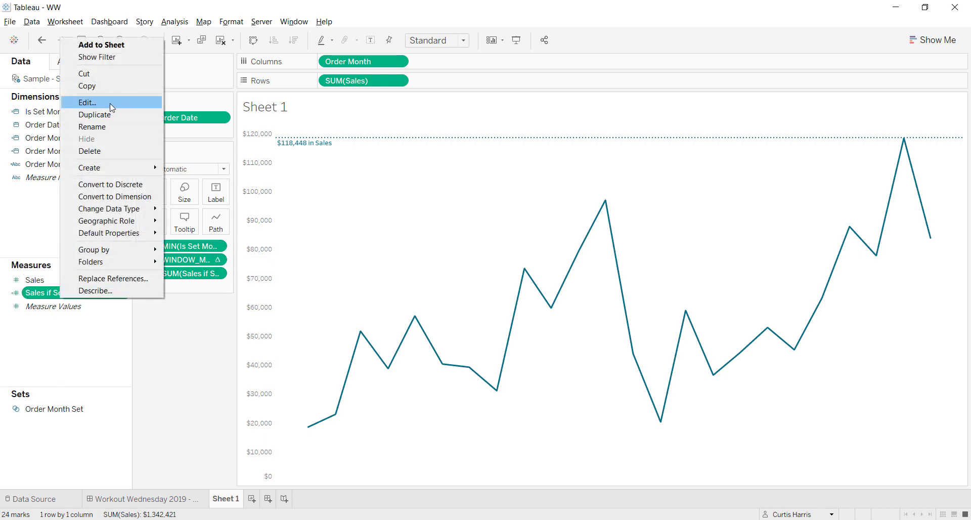
{"action": "left_click", "coordinate": [89, 102]}
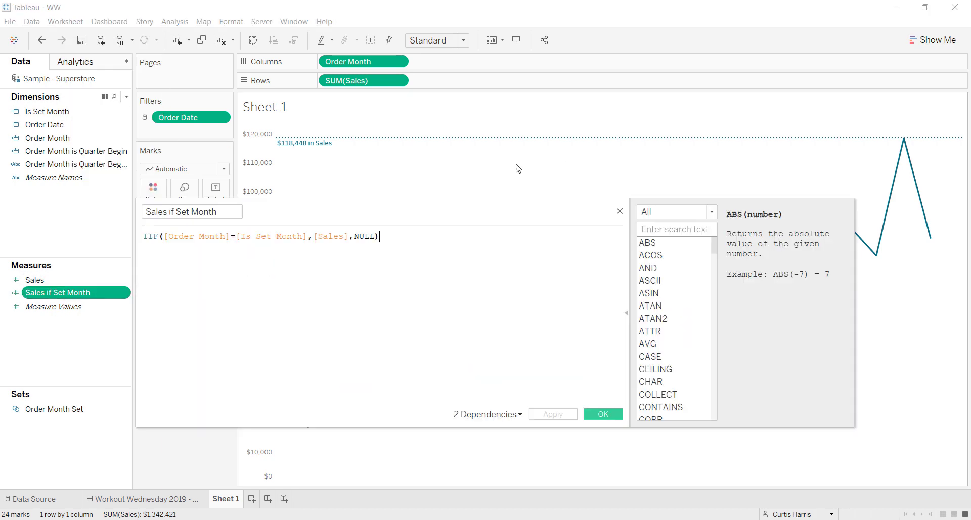
Step: Review the IIF([Order Month]=[Is Set Month],[Sales],NULL) formula's arguments and close it unchanged
{"action": "left_click", "coordinate": [153, 236]}
{"action": "left_click", "coordinate": [179, 236]}
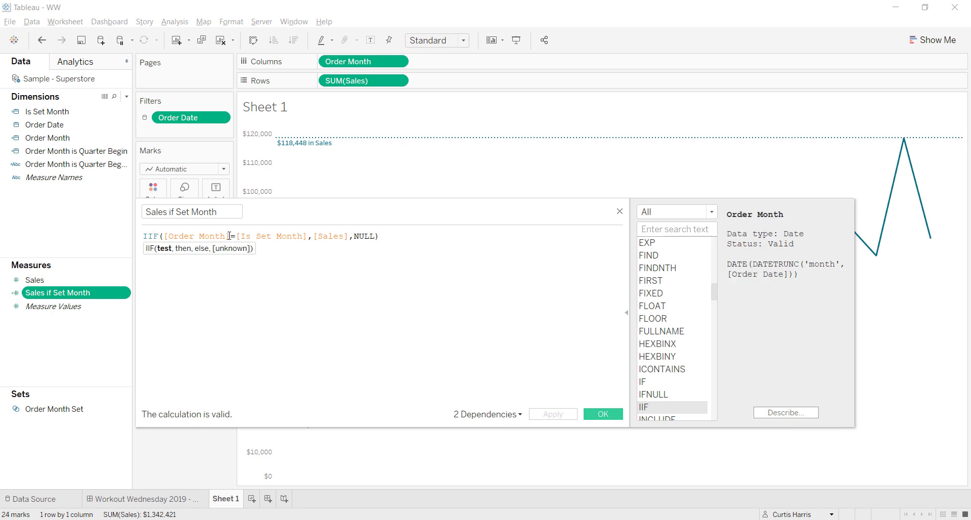
{"action": "left_click", "coordinate": [251, 236]}
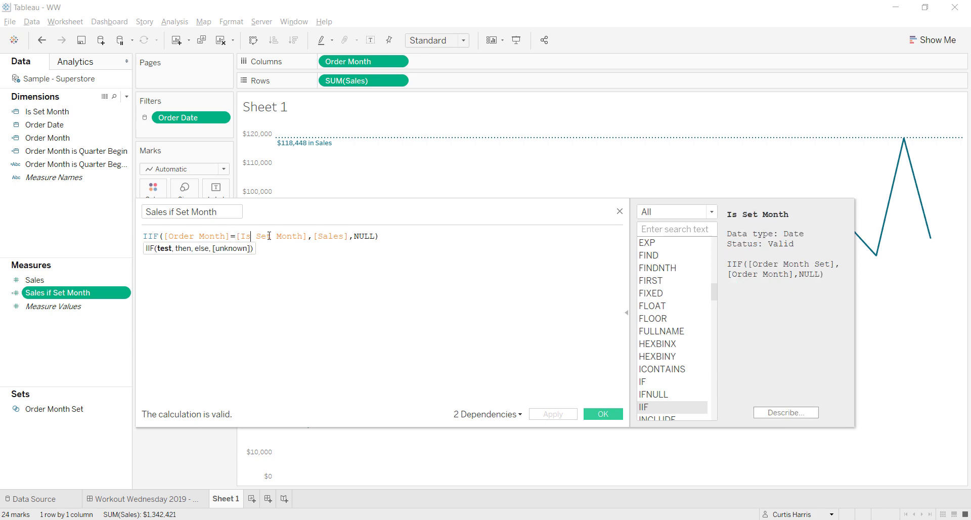
{"action": "left_click", "coordinate": [332, 238]}
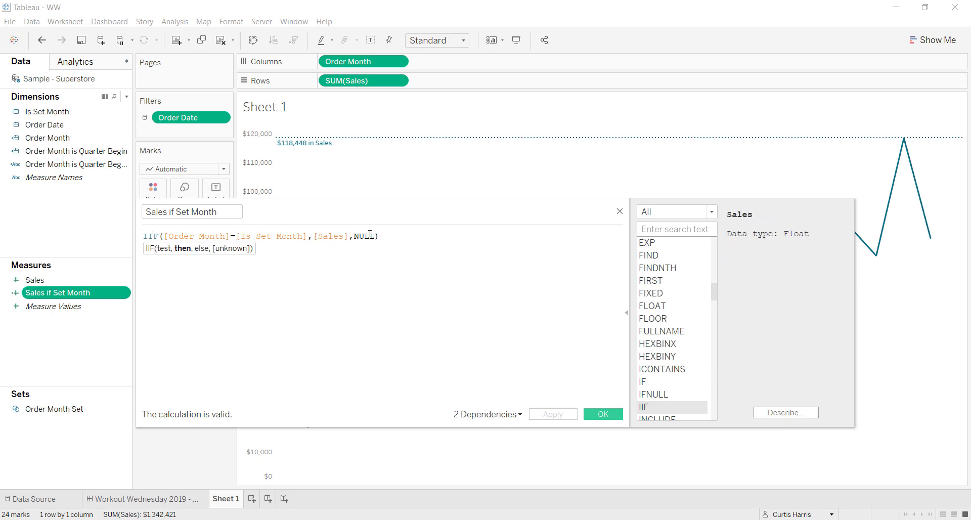
{"action": "left_click", "coordinate": [370, 236]}
{"action": "left_click", "coordinate": [289, 235]}
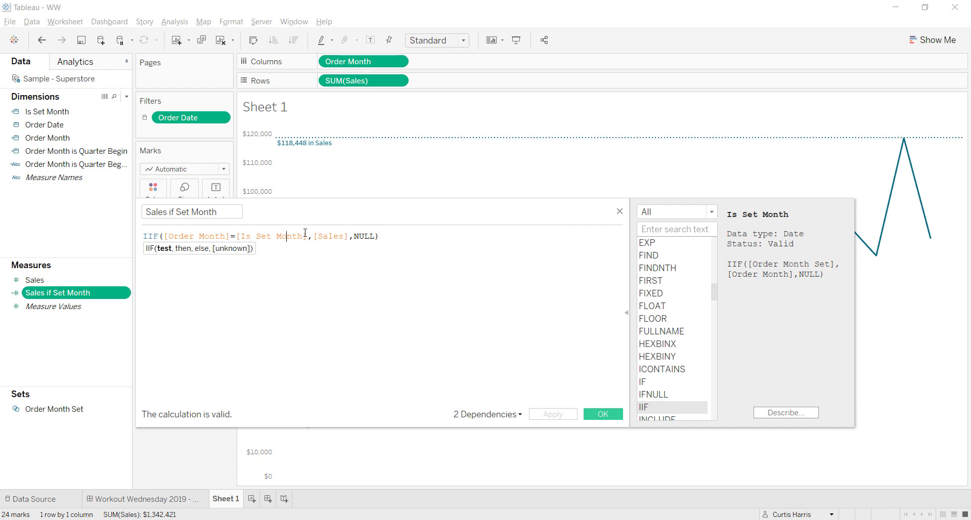
{"action": "left_click", "coordinate": [261, 236]}
{"action": "left_click", "coordinate": [328, 236]}
{"action": "left_click", "coordinate": [604, 414]}
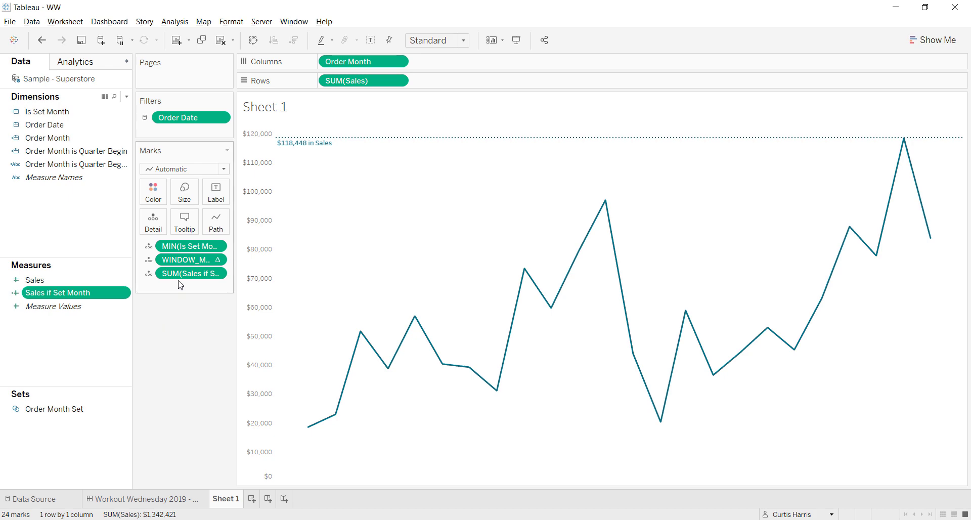
{"action": "left_click_drag", "start_coordinate": [183, 273], "coordinate": [266, 349]}
{"action": "right_click", "coordinate": [263, 346]}
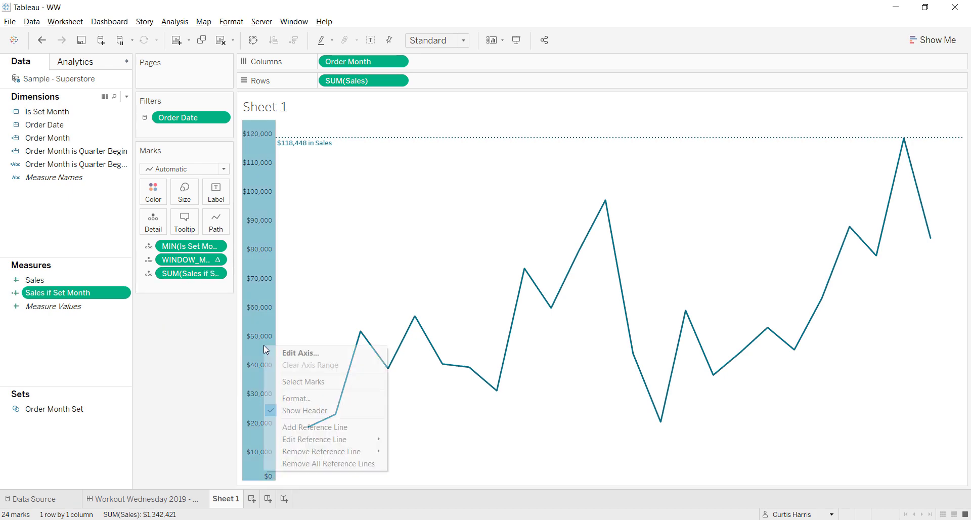
{"action": "mouse_move", "coordinate": [287, 443]}
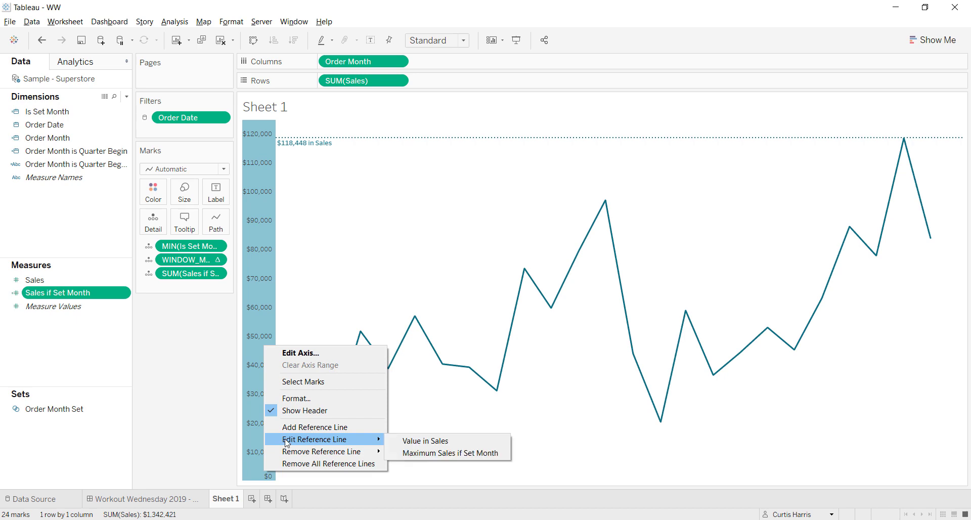
{"action": "left_click", "coordinate": [439, 453]}
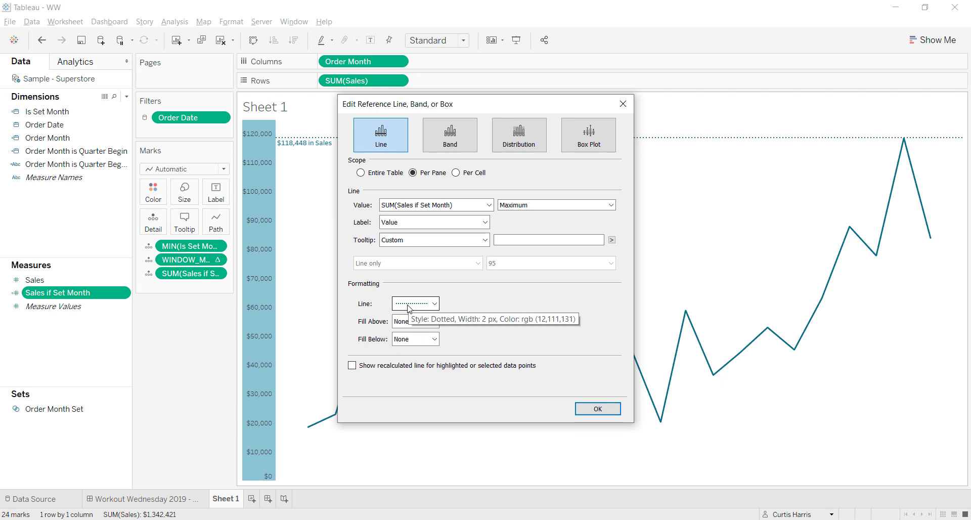
{"action": "left_click", "coordinate": [599, 407]}
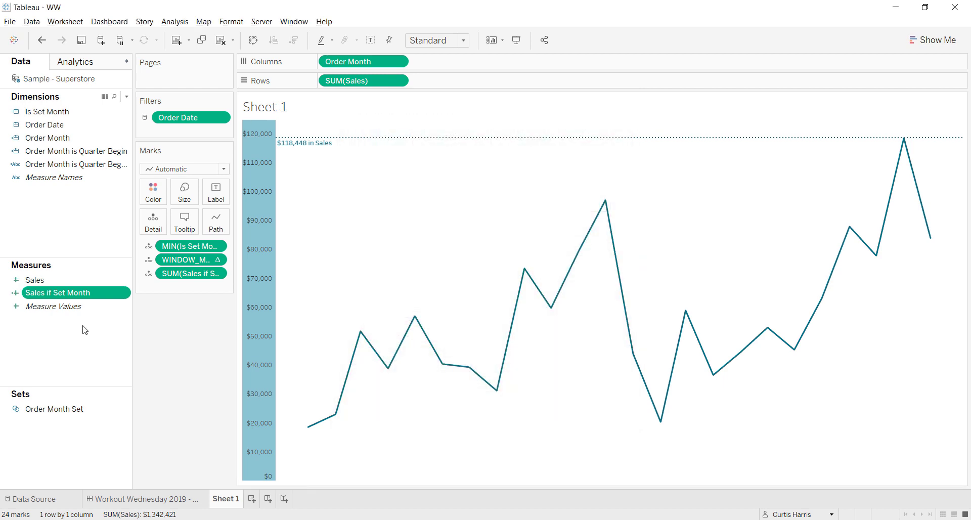
{"action": "right_click", "coordinate": [63, 303]}
{"action": "left_click", "coordinate": [103, 114]}
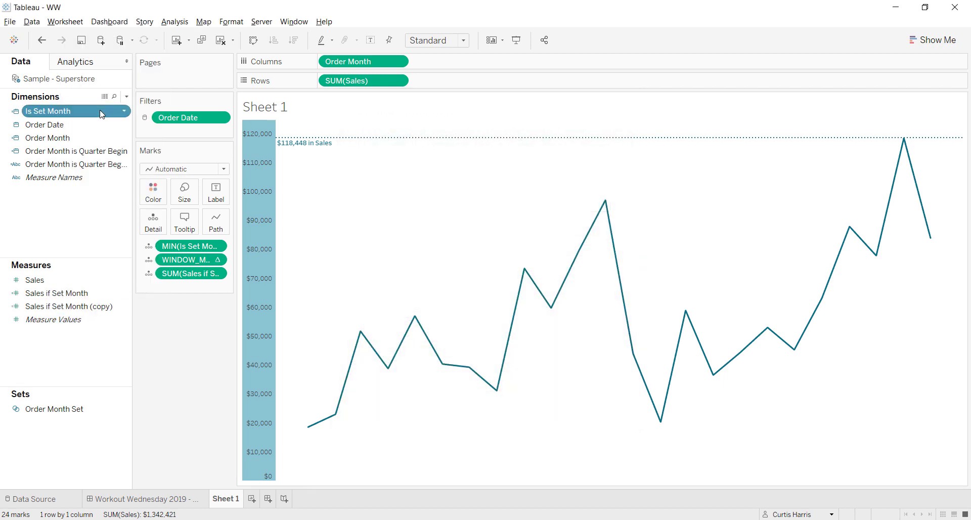
{"action": "right_click", "coordinate": [73, 293]}
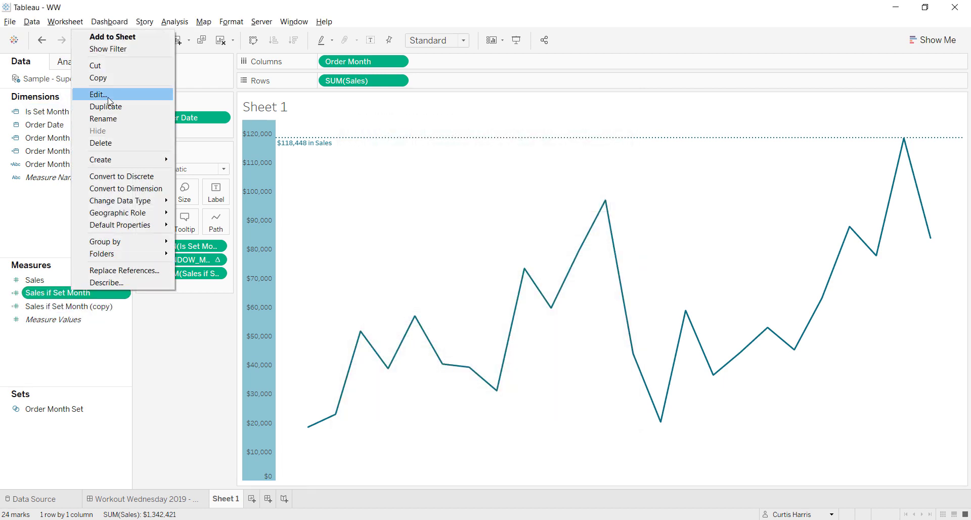
{"action": "left_click", "coordinate": [89, 95]}
{"action": "double_click", "coordinate": [367, 237]}
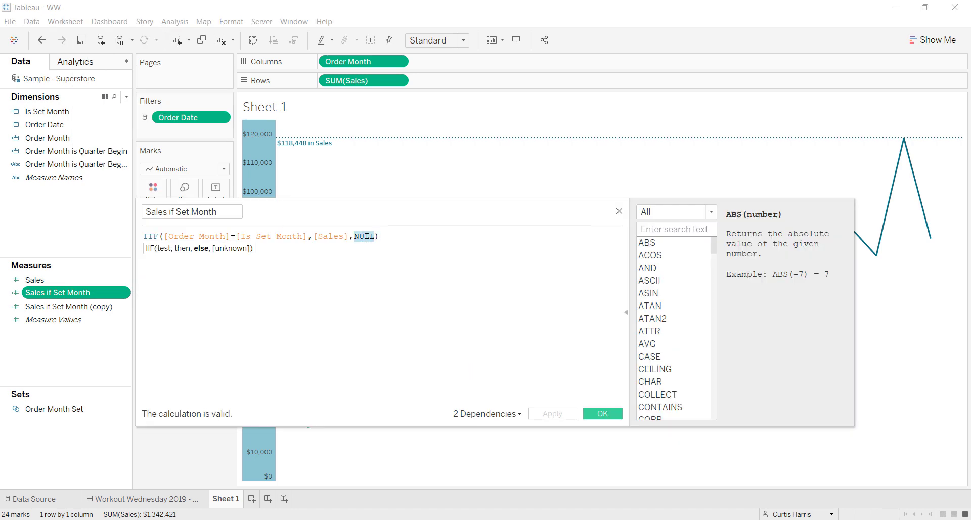
{"action": "type", "text": "0"}
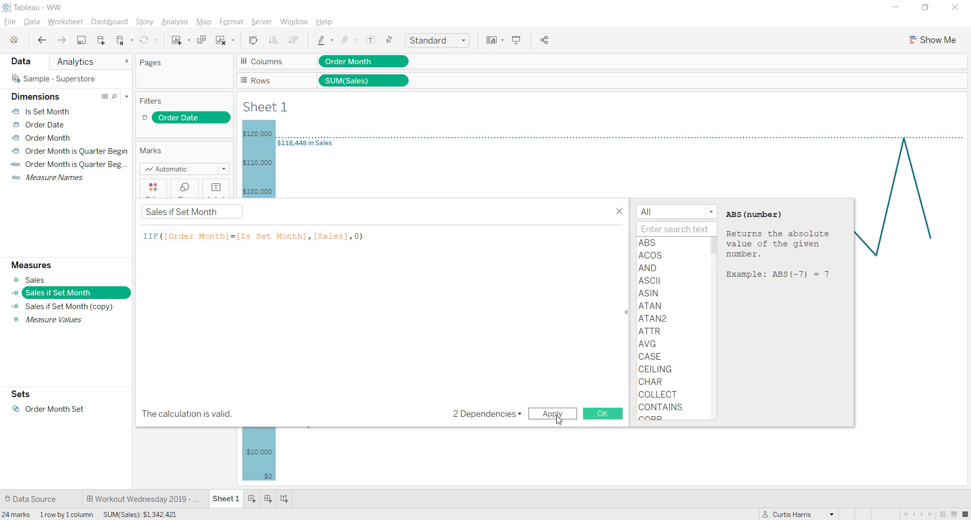
{"action": "left_click", "coordinate": [553, 414]}
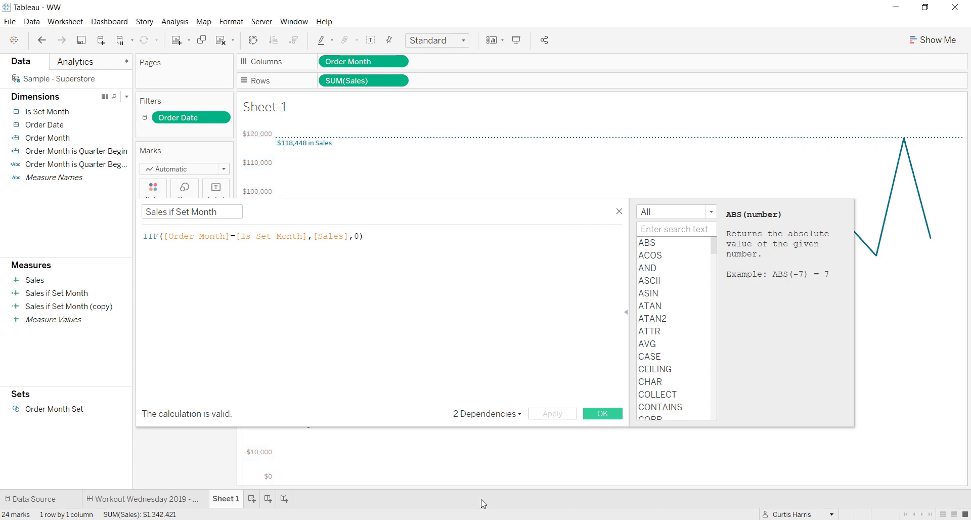
{"action": "double_click", "coordinate": [357, 236]}
{"action": "type", "text": "NULL"}
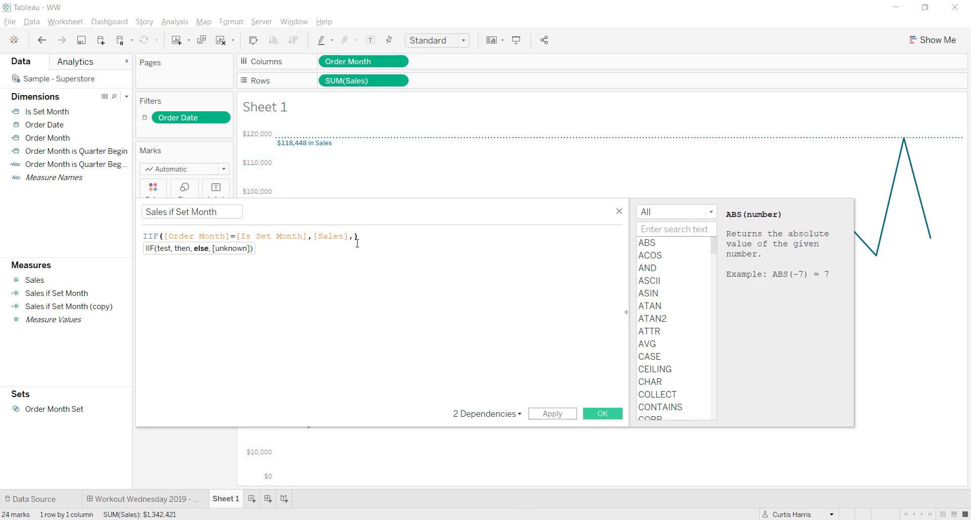
{"action": "left_click", "coordinate": [602, 413]}
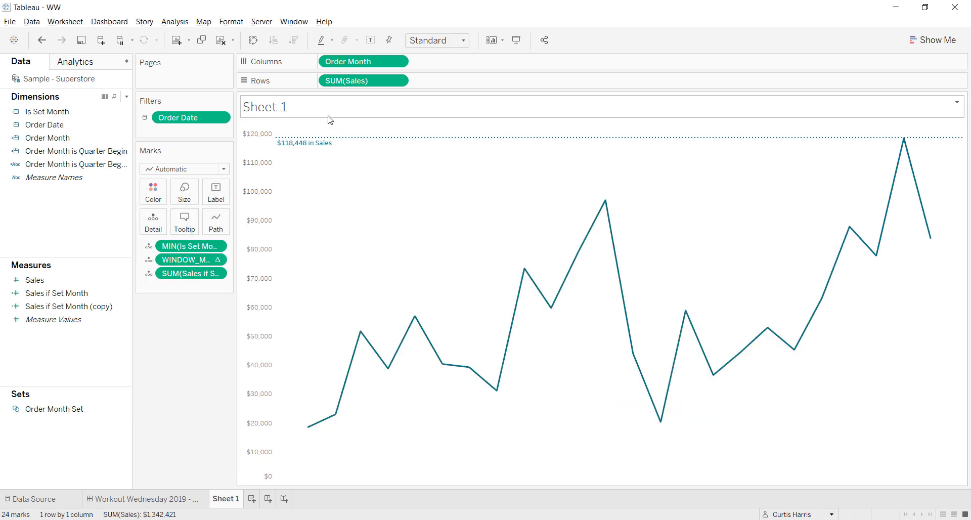
{"action": "right_click", "coordinate": [348, 63]}
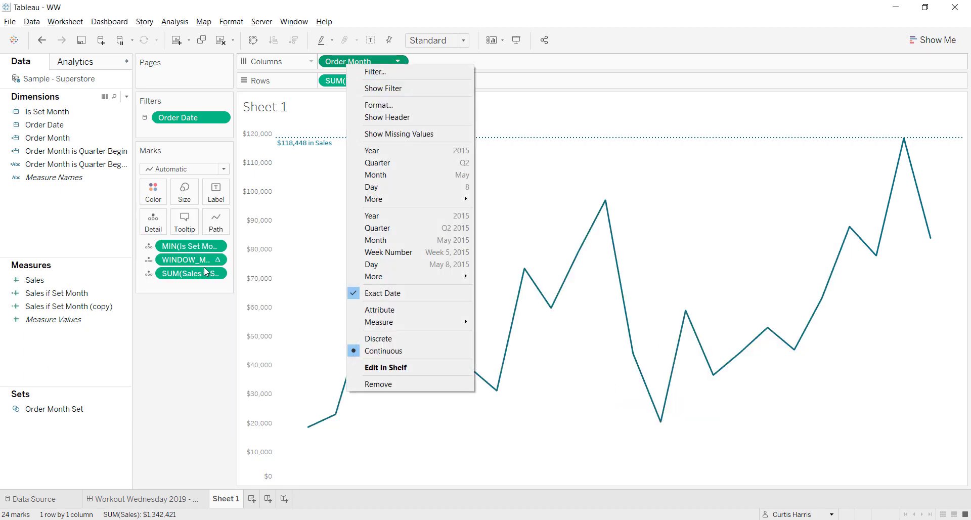
{"action": "left_click", "coordinate": [173, 300]}
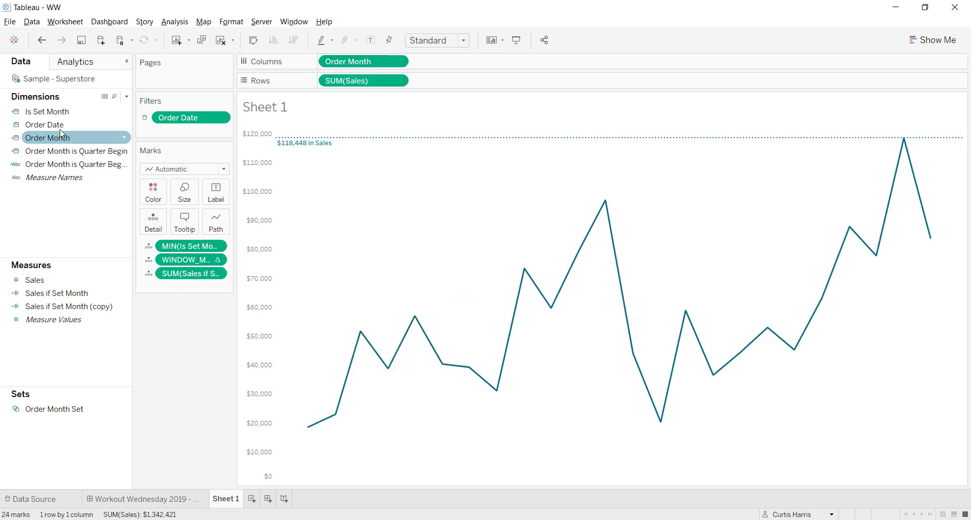
{"action": "right_click", "coordinate": [64, 112]}
{"action": "left_click", "coordinate": [109, 177]}
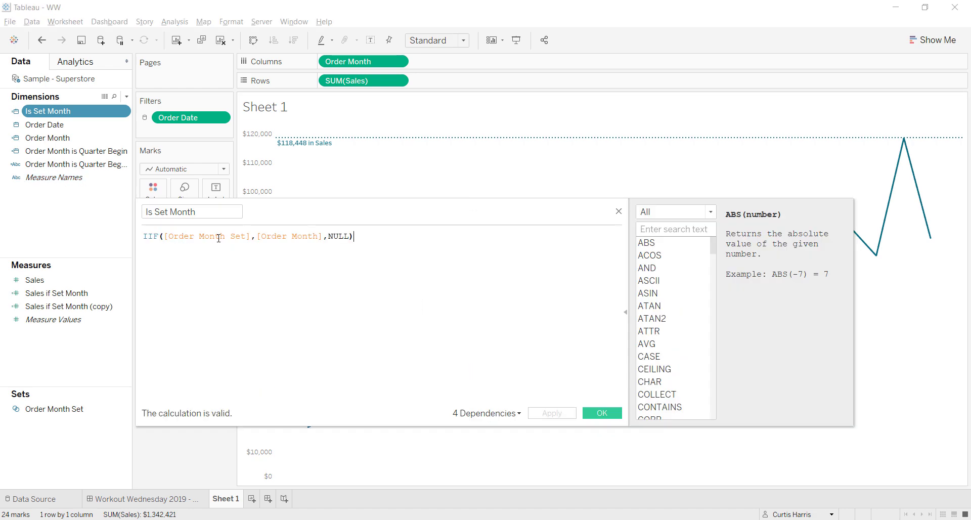
{"action": "left_click", "coordinate": [291, 237]}
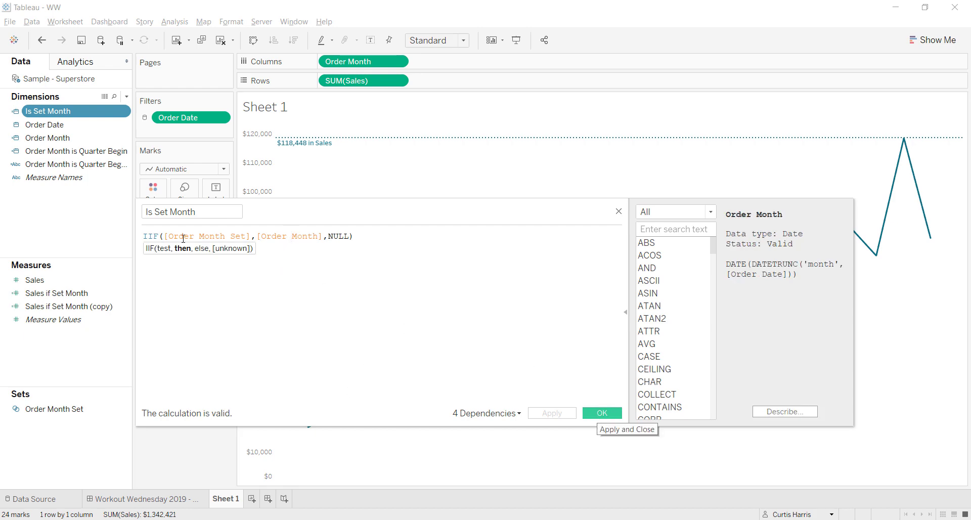
{"action": "left_click", "coordinate": [152, 236]}
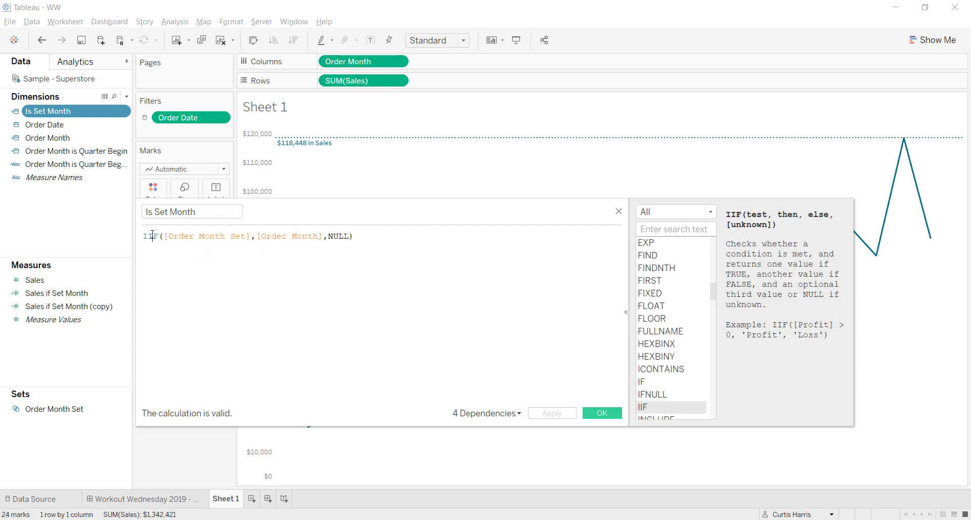
{"action": "left_click", "coordinate": [186, 236]}
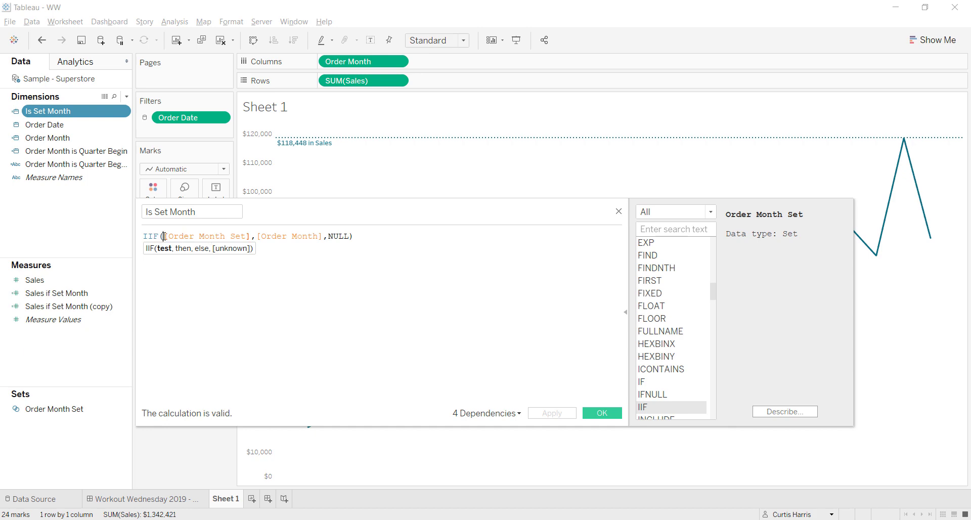
{"action": "left_click", "coordinate": [215, 236]}
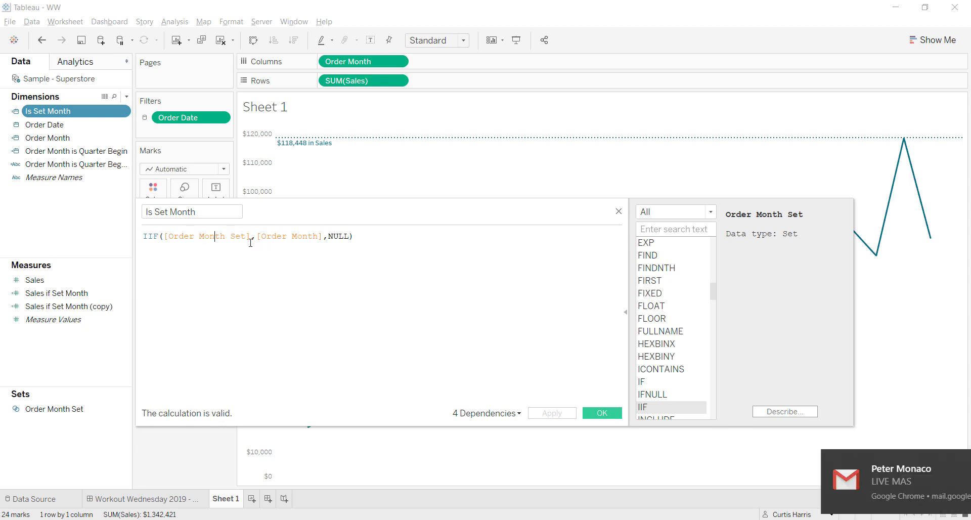
{"action": "left_click", "coordinate": [206, 237]}
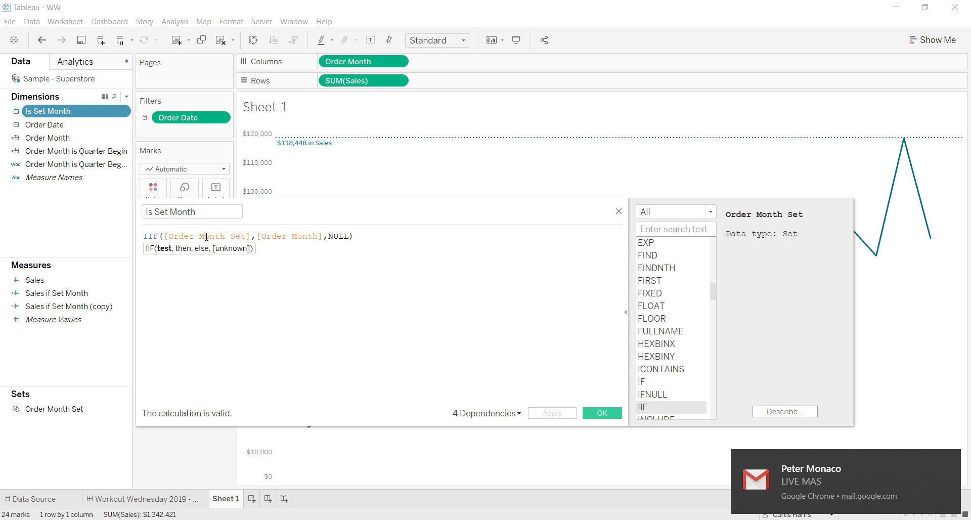
{"action": "left_click", "coordinate": [271, 236]}
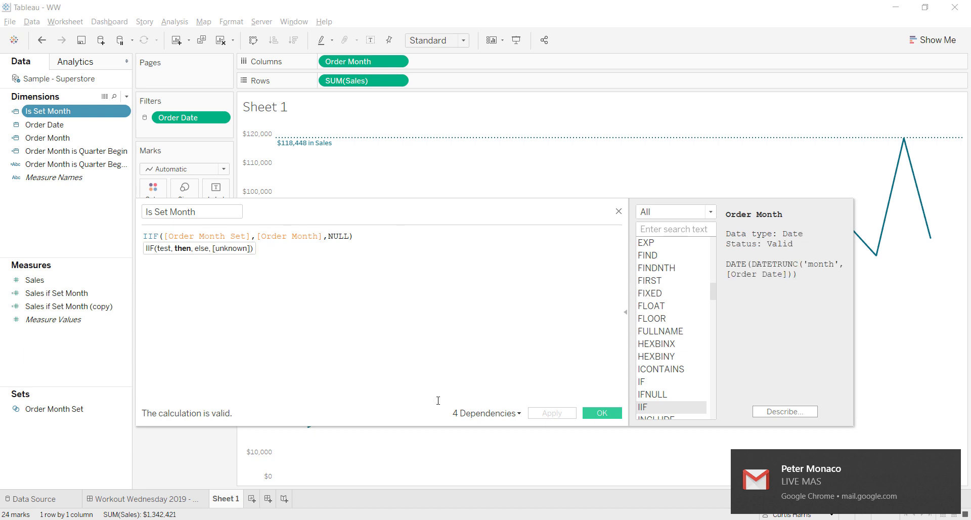
{"action": "left_click", "coordinate": [602, 413]}
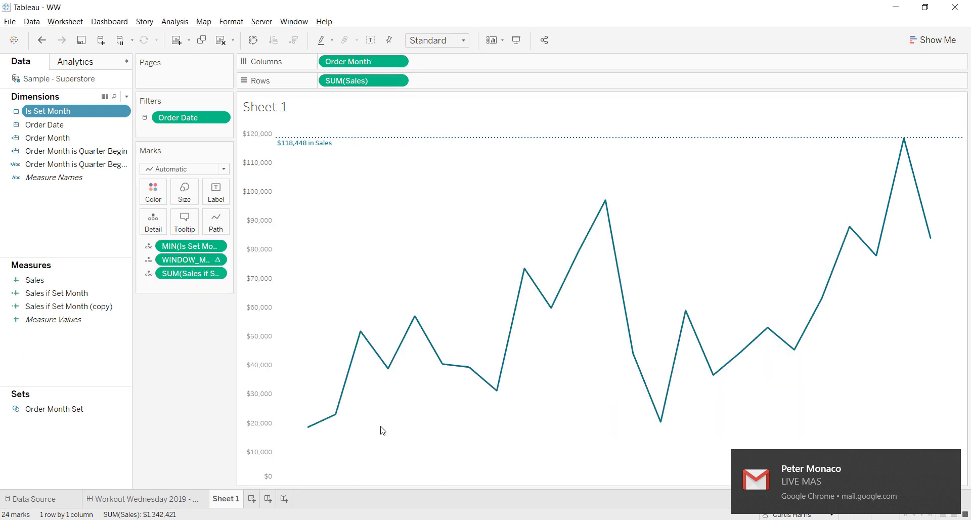
{"action": "right_click", "coordinate": [367, 66]}
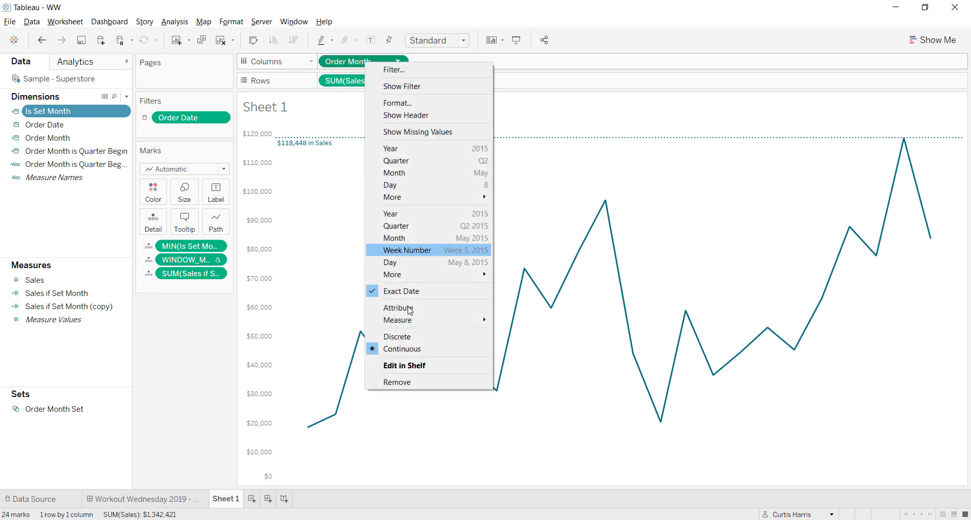
{"action": "left_click", "coordinate": [399, 127]}
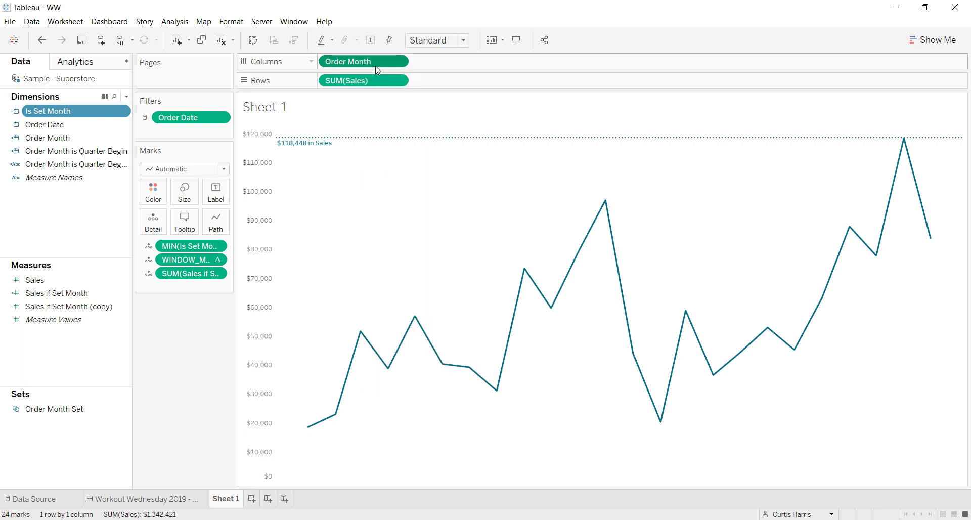
{"action": "right_click", "coordinate": [373, 61]}
{"action": "left_click", "coordinate": [405, 116]}
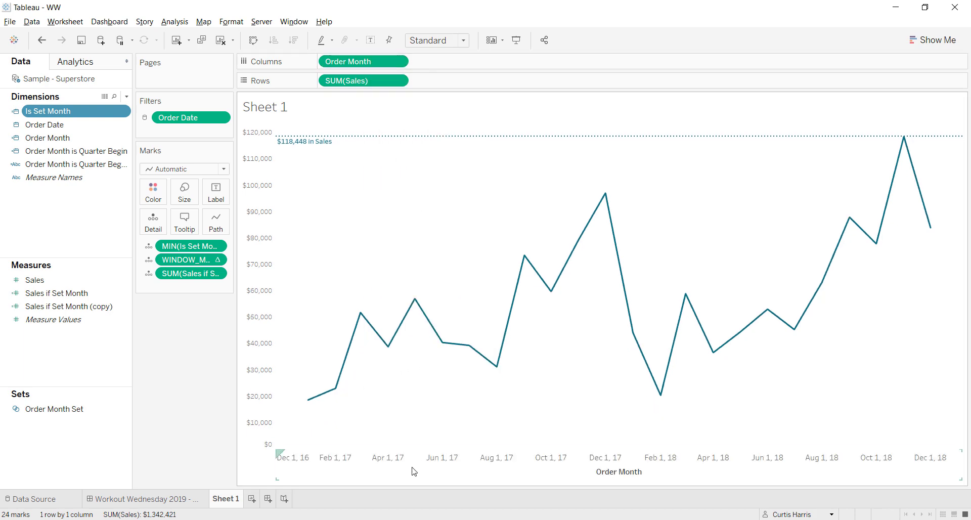
{"action": "right_click", "coordinate": [411, 469]}
{"action": "left_click", "coordinate": [437, 453]}
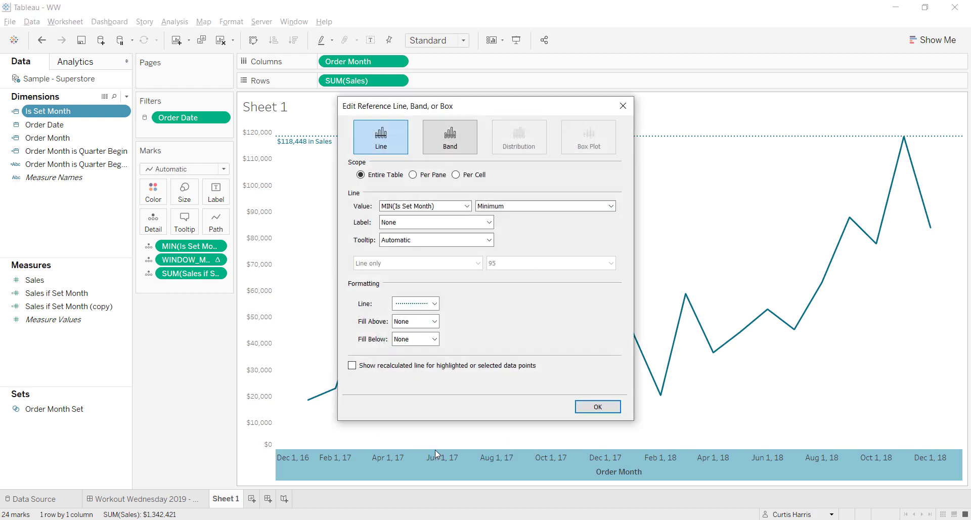
{"action": "left_click", "coordinate": [419, 207]}
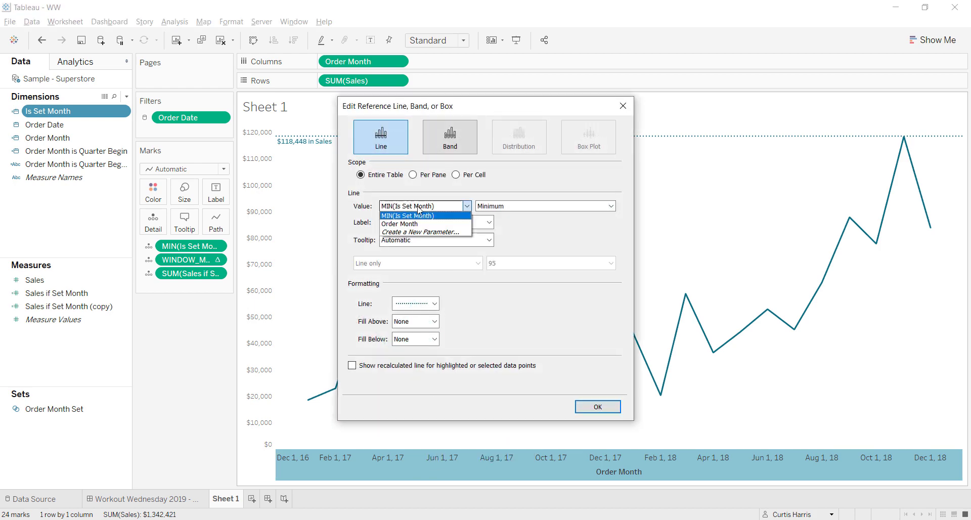
{"action": "left_click", "coordinate": [494, 202]}
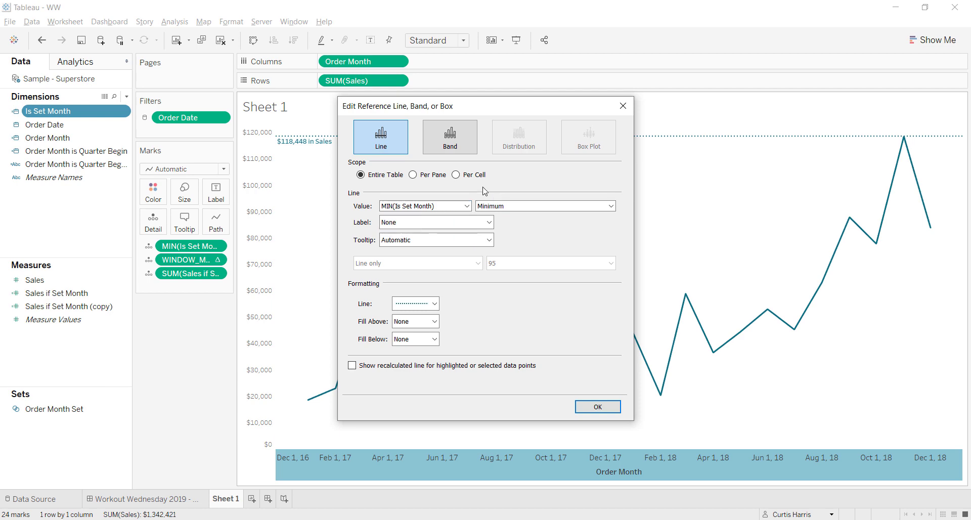
{"action": "left_click", "coordinate": [517, 208]}
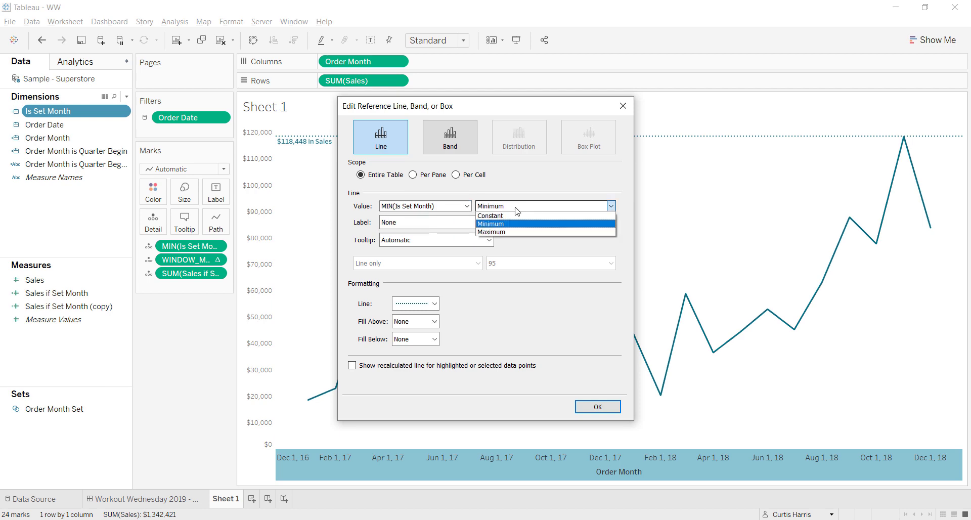
{"action": "left_click", "coordinate": [516, 207]}
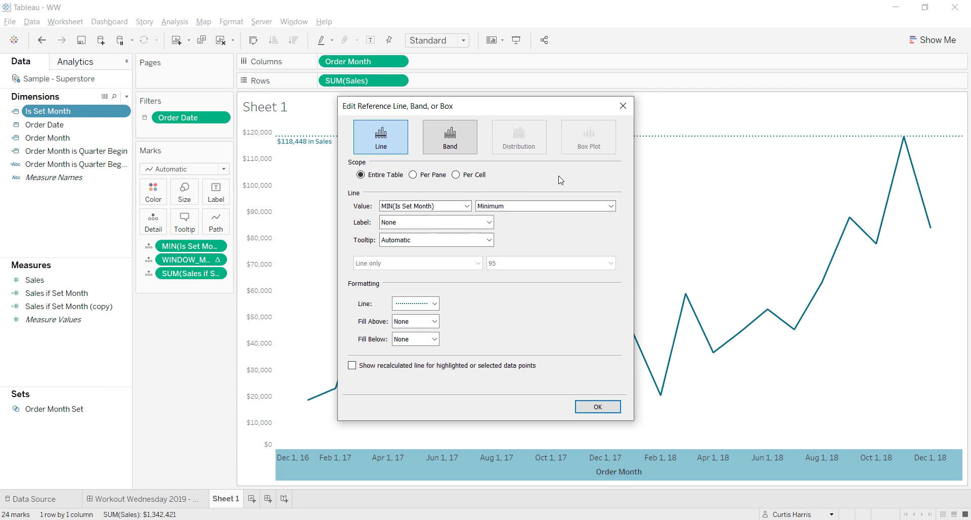
{"action": "left_click", "coordinate": [623, 106]}
{"action": "right_click", "coordinate": [486, 474]}
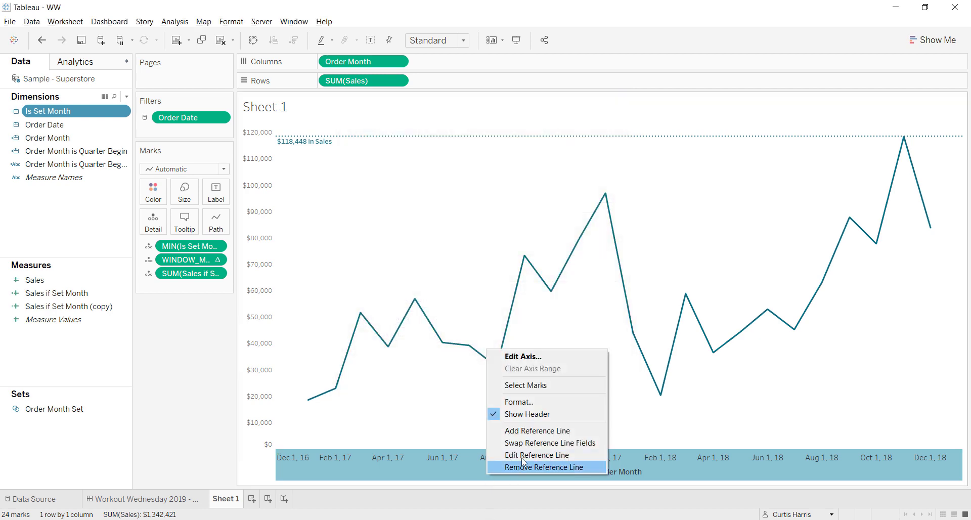
{"action": "left_click", "coordinate": [535, 414]}
Step: Open the Workout Wednesday dashboard and test the quarter-label tracking lines, ending on 4-2017 at $38,750
{"action": "left_click", "coordinate": [136, 499]}
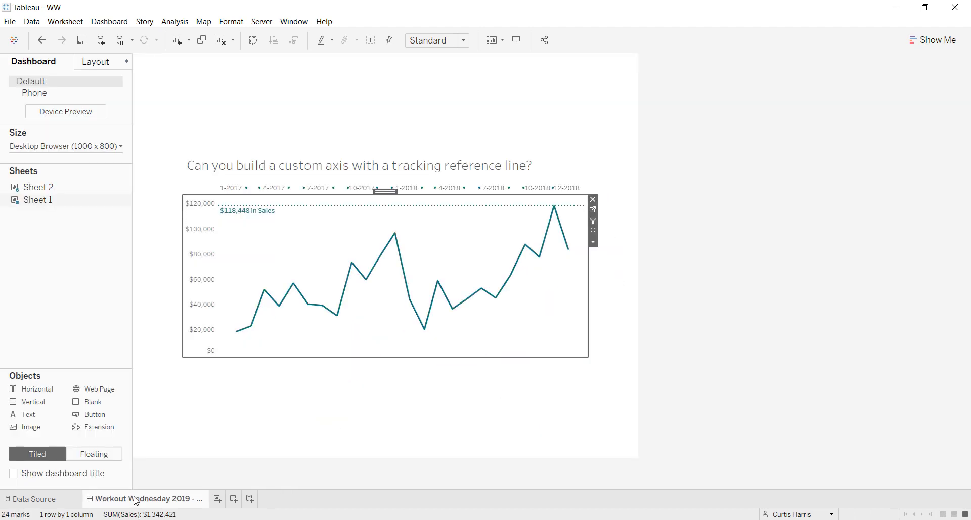
{"action": "left_click", "coordinate": [652, 390]}
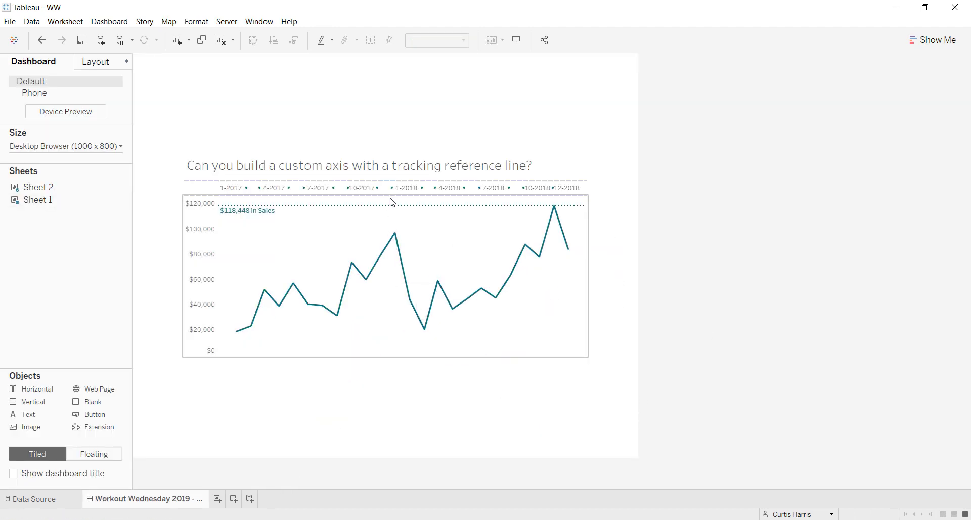
{"action": "mouse_move", "coordinate": [402, 194]}
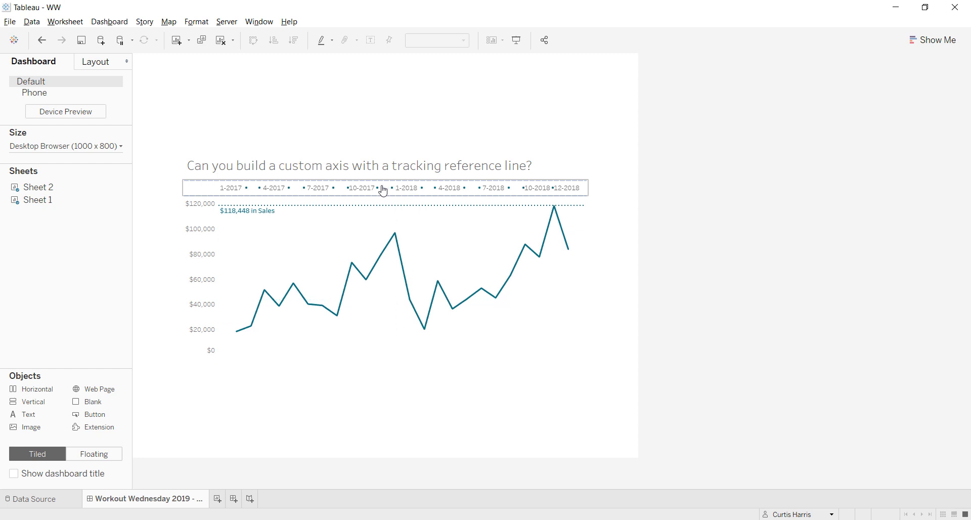
{"action": "mouse_move", "coordinate": [369, 191]}
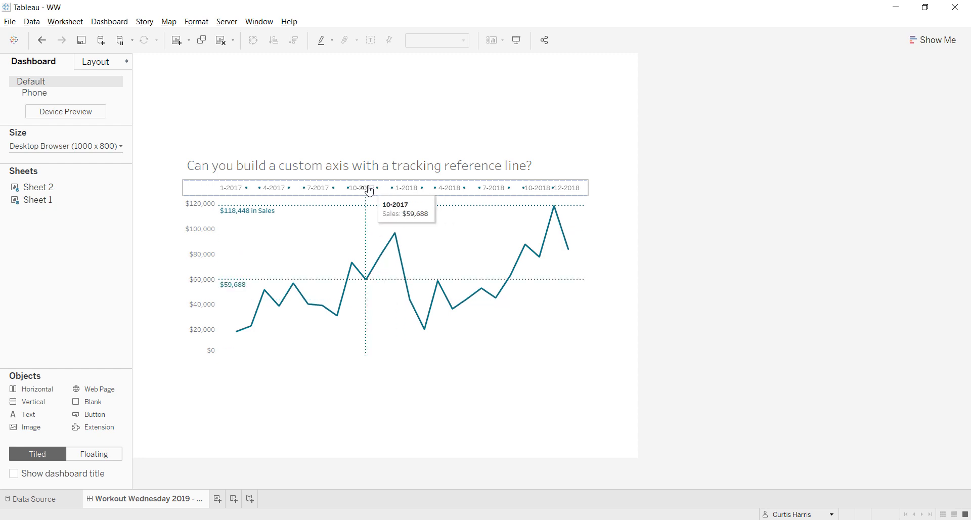
{"action": "mouse_move", "coordinate": [316, 193]}
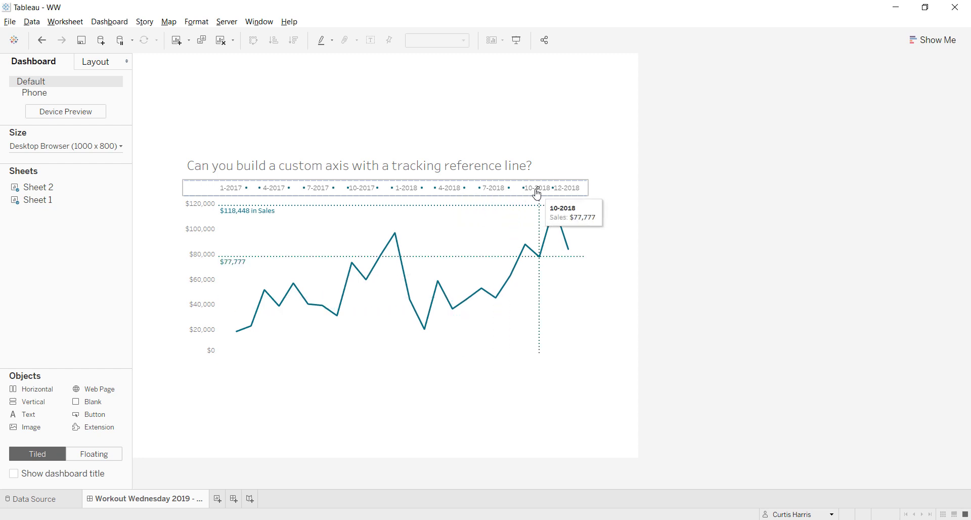
{"action": "mouse_move", "coordinate": [496, 191]}
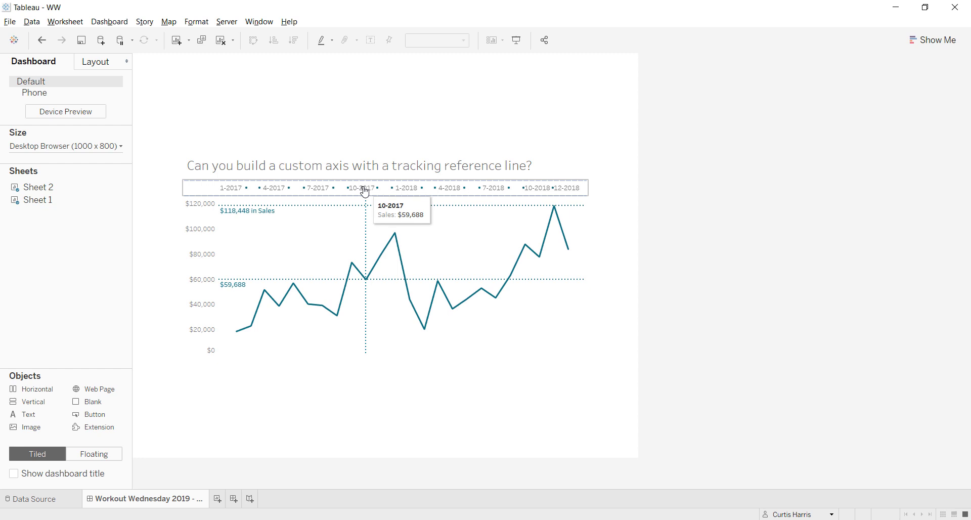
{"action": "mouse_move", "coordinate": [277, 191]}
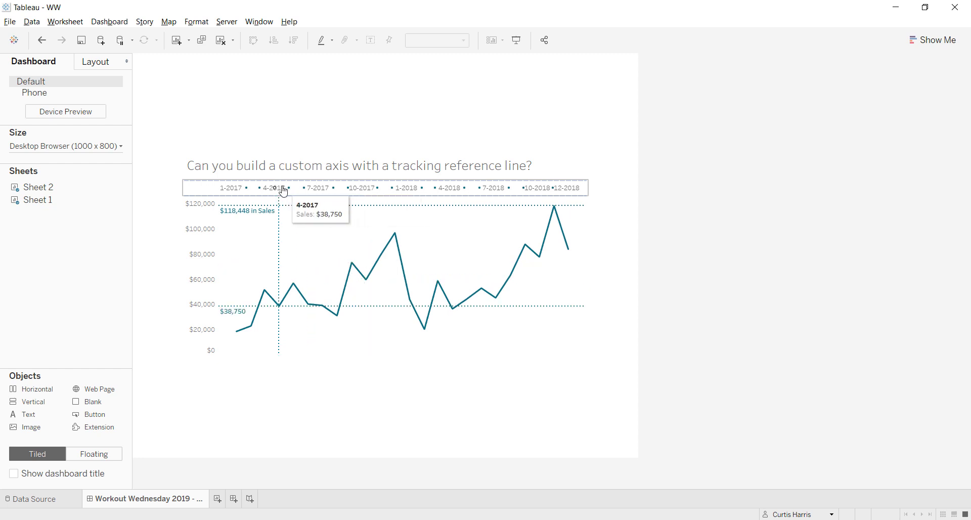